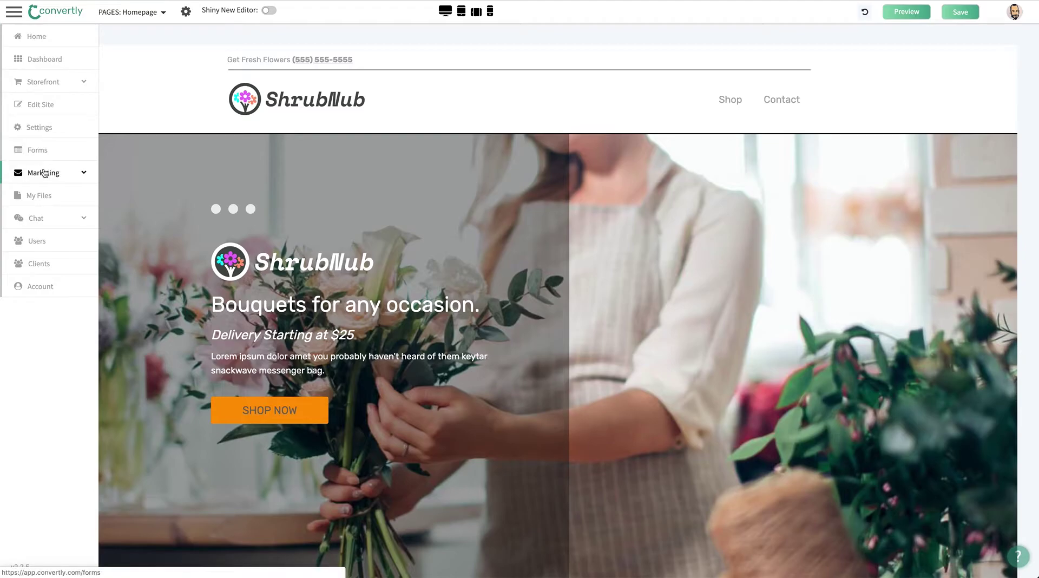
Create a new 300x250 banner in the marketing banners area
{"action": "left_click", "coordinate": [46, 200]}
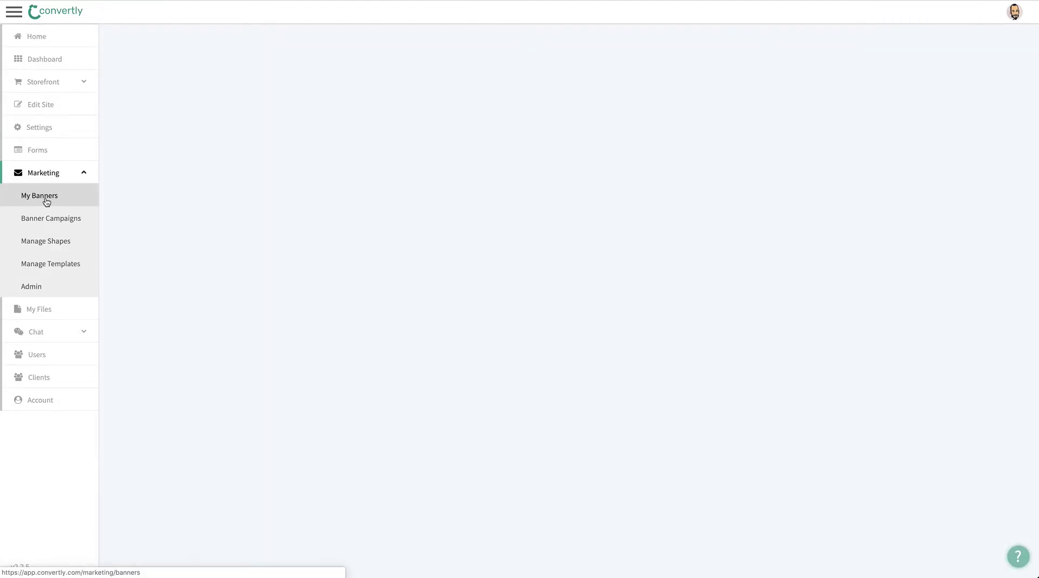
{"action": "left_click", "coordinate": [259, 141]}
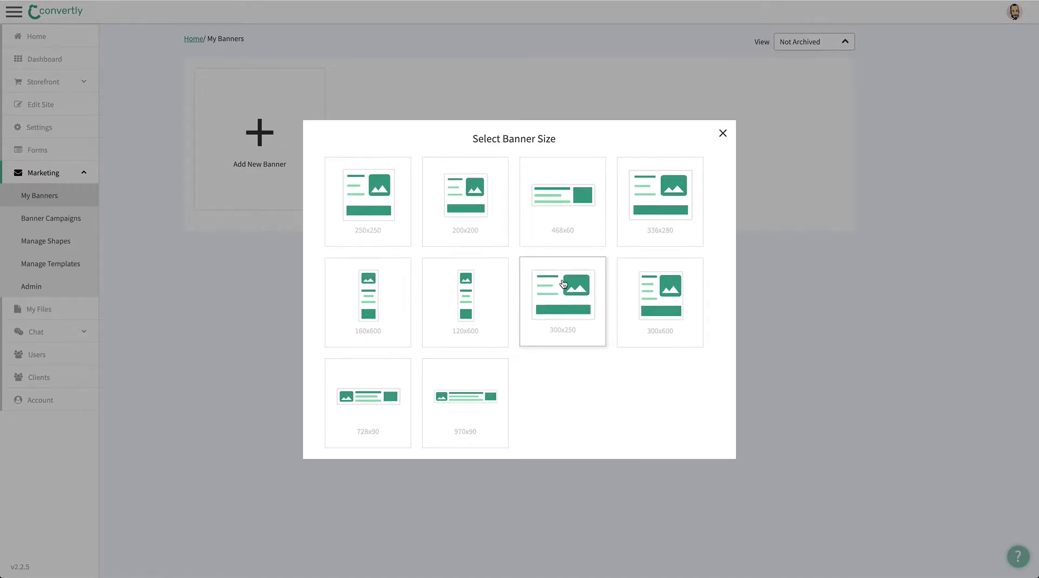
{"action": "left_click", "coordinate": [563, 284]}
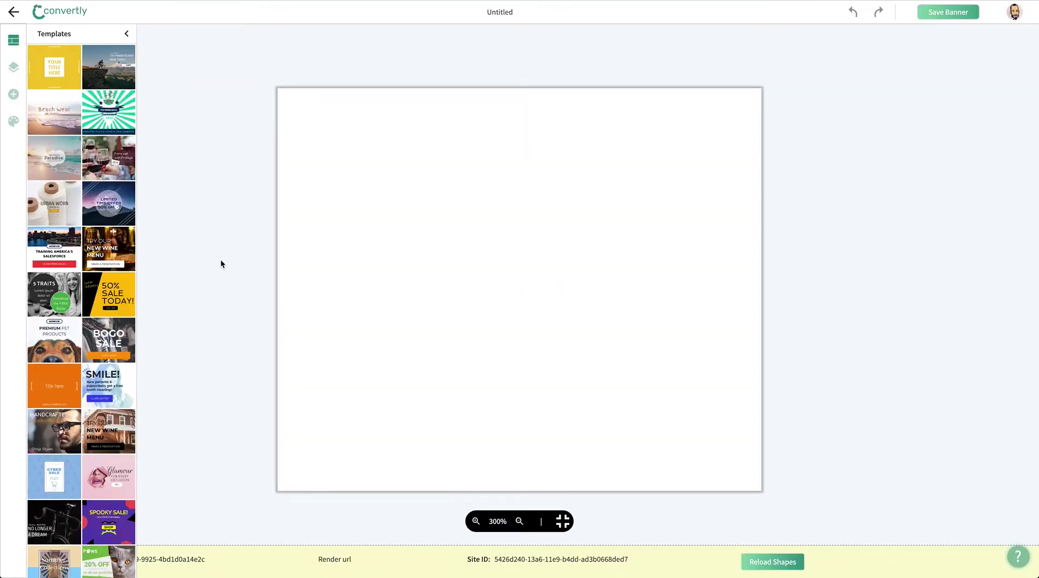
Replace the blank canvas with the Urban Worn Clothing Co. template and move its headline slightly upward
{"action": "scroll", "coordinate": [110, 155], "scroll_direction": "down", "scroll_amount": 2}
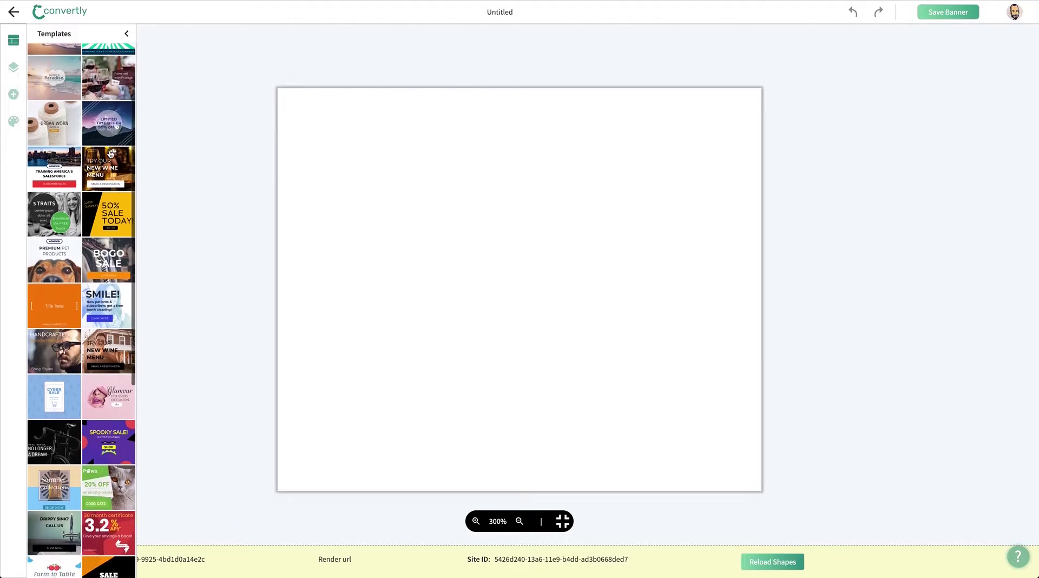
{"action": "scroll", "coordinate": [110, 155], "scroll_direction": "up", "scroll_amount": 2}
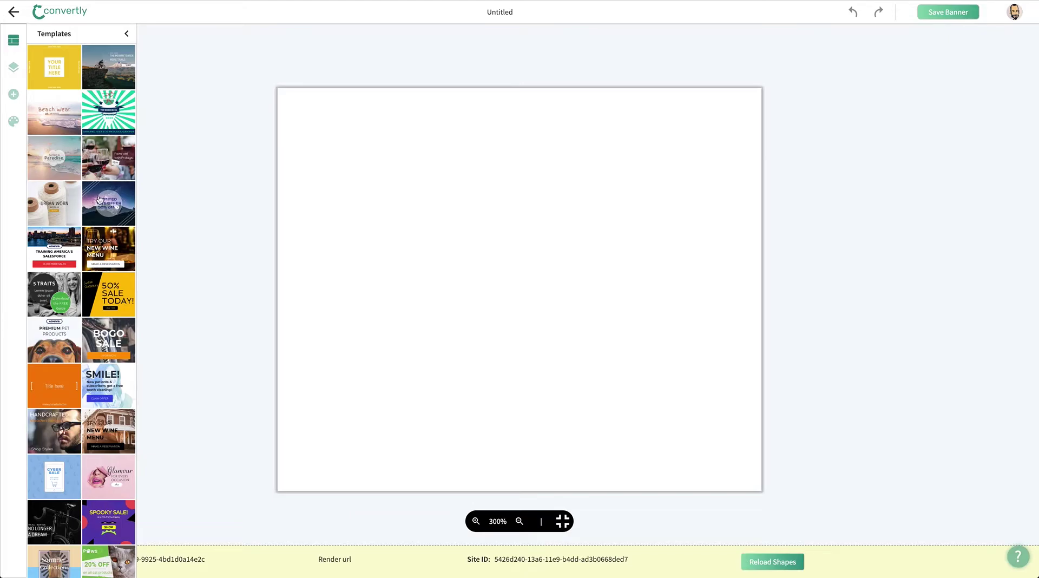
{"action": "left_click", "coordinate": [54, 205]}
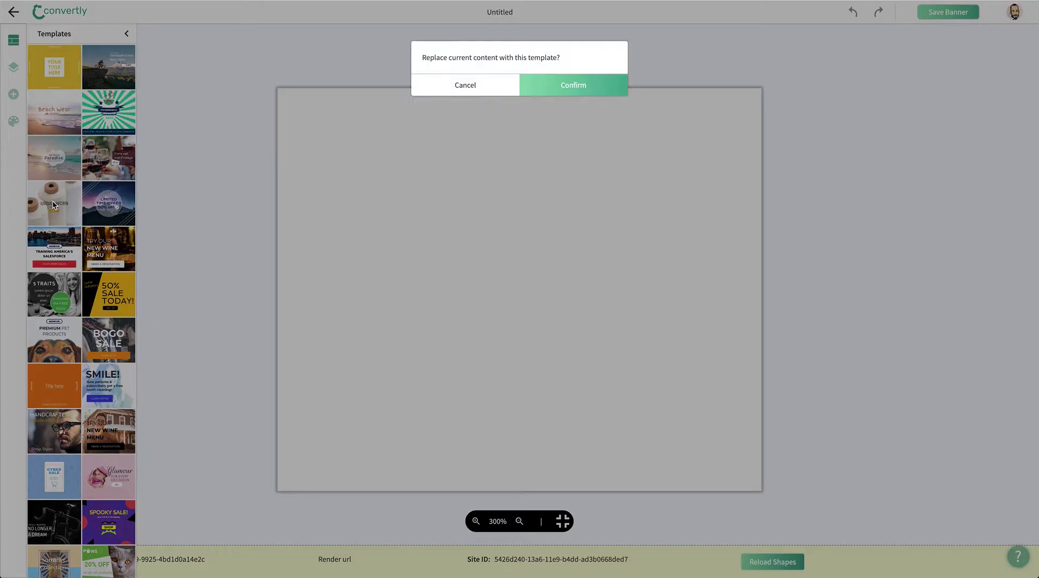
{"action": "left_click", "coordinate": [590, 92]}
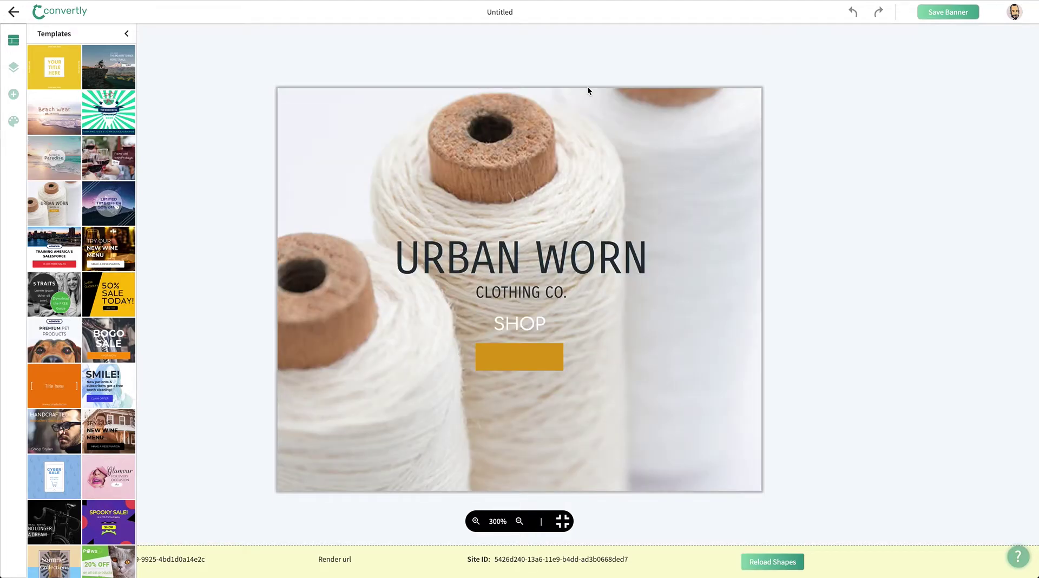
{"action": "mouse_move", "coordinate": [534, 266]}
{"action": "left_mouse_down"}
{"action": "mouse_move", "coordinate": [439, 194]}
{"action": "mouse_move", "coordinate": [405, 280]}
{"action": "mouse_move", "coordinate": [671, 285]}
{"action": "mouse_move", "coordinate": [499, 237]}
{"action": "mouse_move", "coordinate": [528, 253]}
{"action": "mouse_move", "coordinate": [525, 268]}
{"action": "mouse_move", "coordinate": [547, 264]}
{"action": "left_mouse_up"}
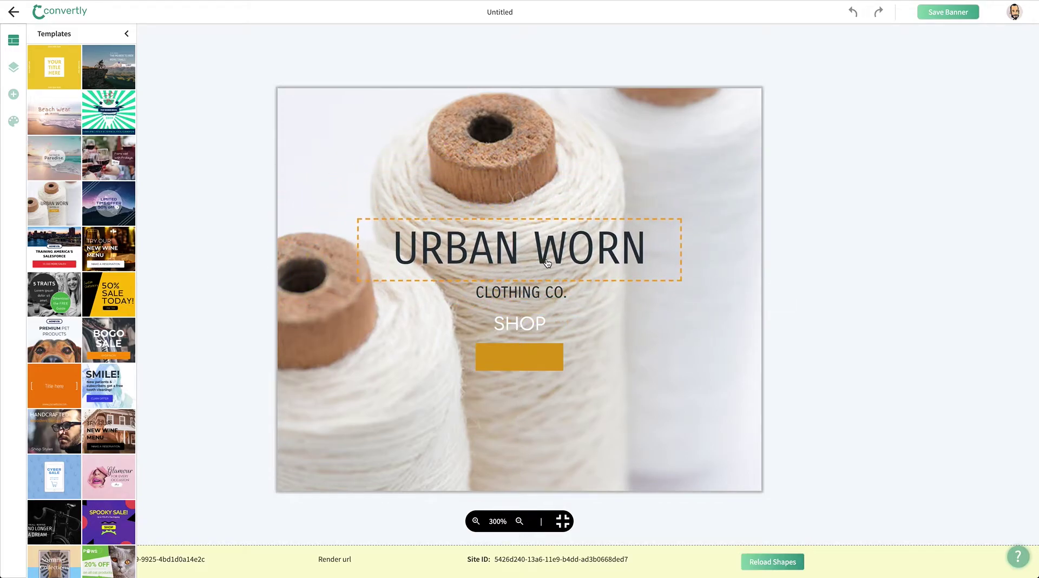
Inspect the banner's element layers, hiding and showing the SHOP layer and selecting the Shape layer
{"action": "left_click", "coordinate": [14, 68]}
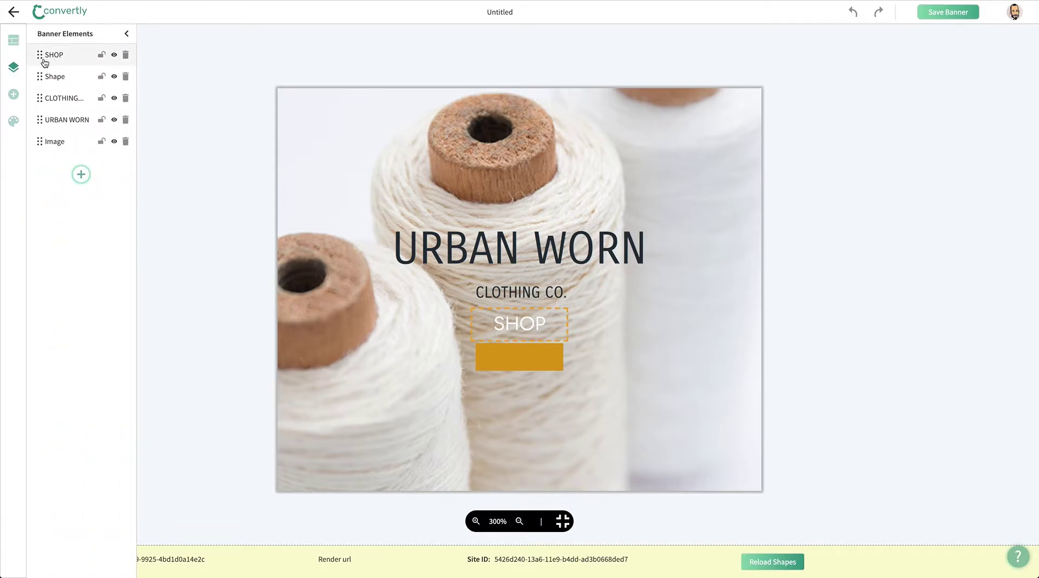
{"action": "mouse_move", "coordinate": [41, 58]}
{"action": "left_mouse_down"}
{"action": "mouse_move", "coordinate": [41, 144]}
{"action": "mouse_move", "coordinate": [39, 54]}
{"action": "left_mouse_up"}
{"action": "left_click", "coordinate": [114, 55]}
{"action": "left_click", "coordinate": [114, 55]}
{"action": "left_click", "coordinate": [53, 80]}
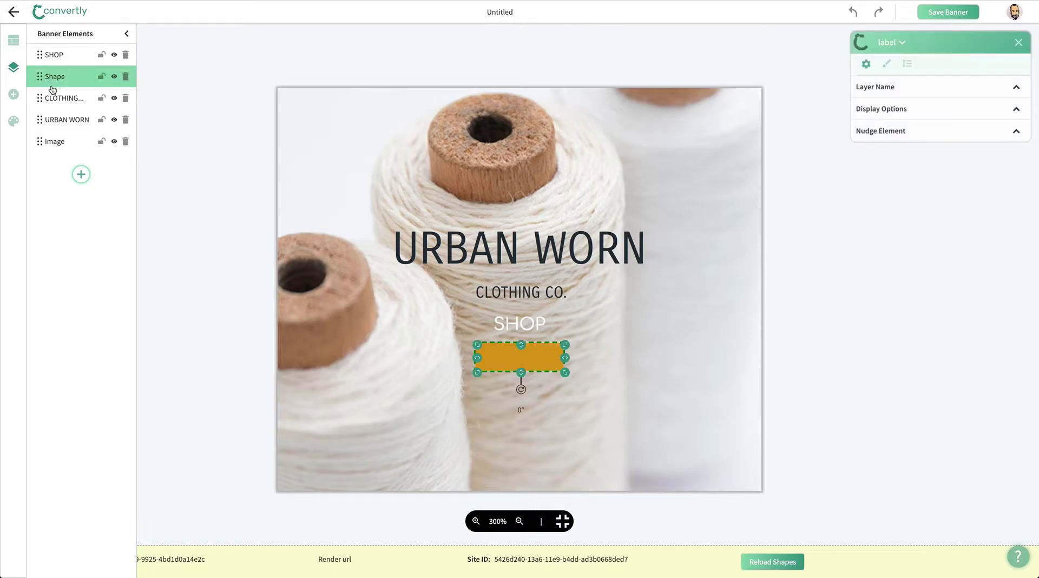
Replace the background thread-spool image with bouq1.jpg, the flower bouquet picture from the media gallery
{"action": "left_click", "coordinate": [57, 144]}
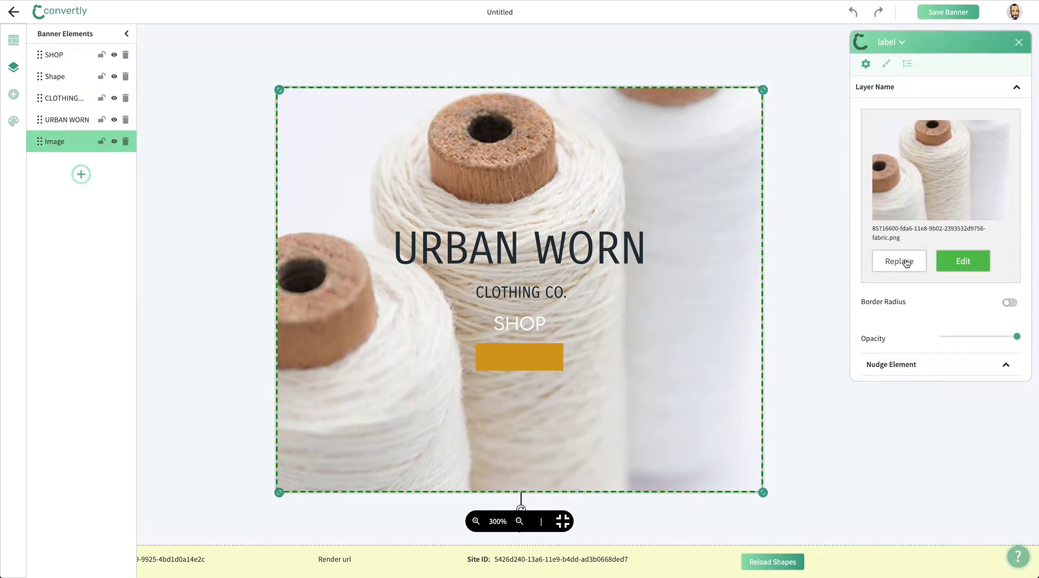
{"action": "left_click", "coordinate": [907, 262]}
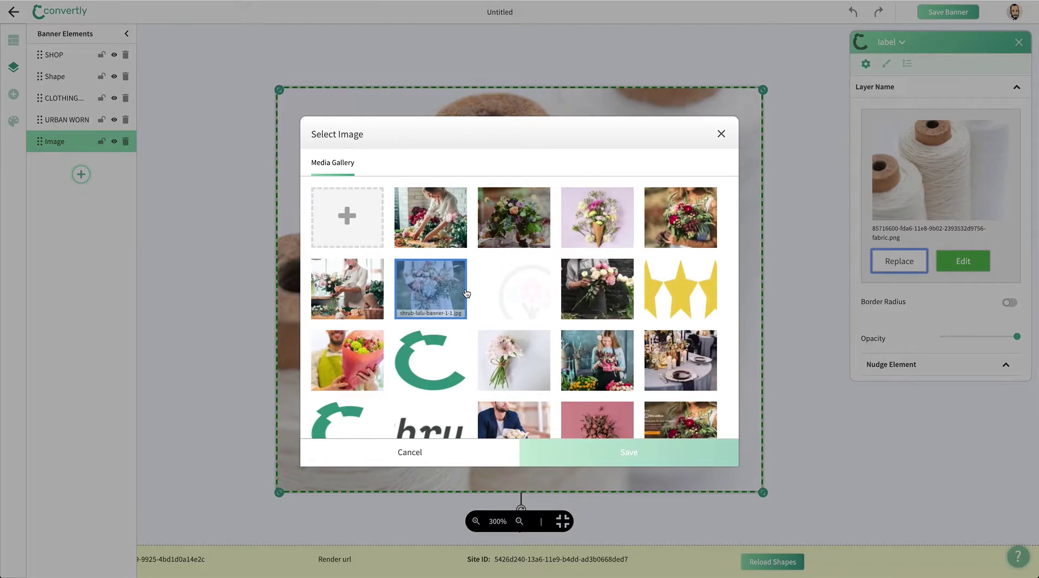
{"action": "left_click", "coordinate": [512, 239]}
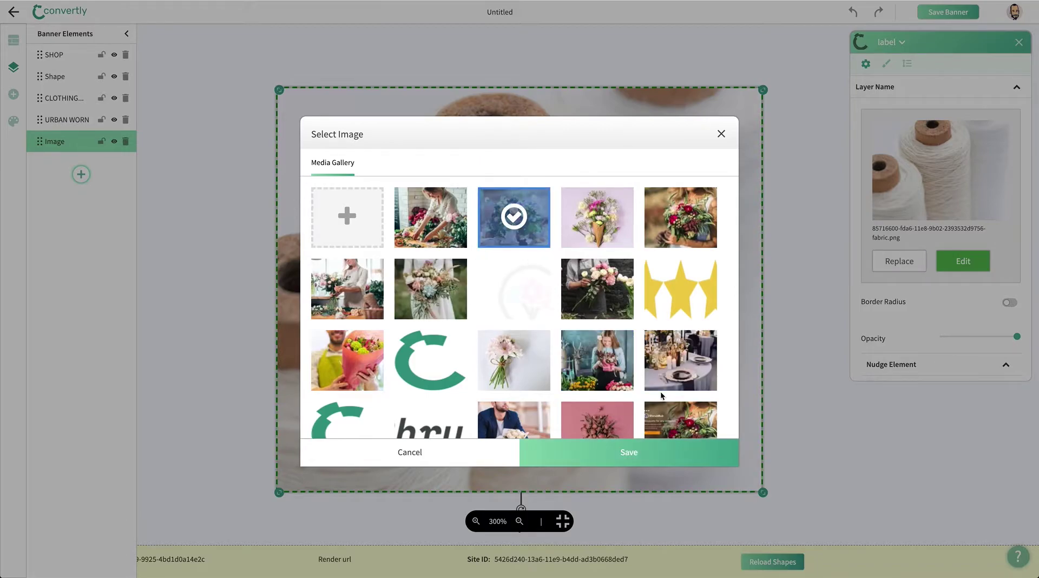
{"action": "left_click", "coordinate": [640, 454]}
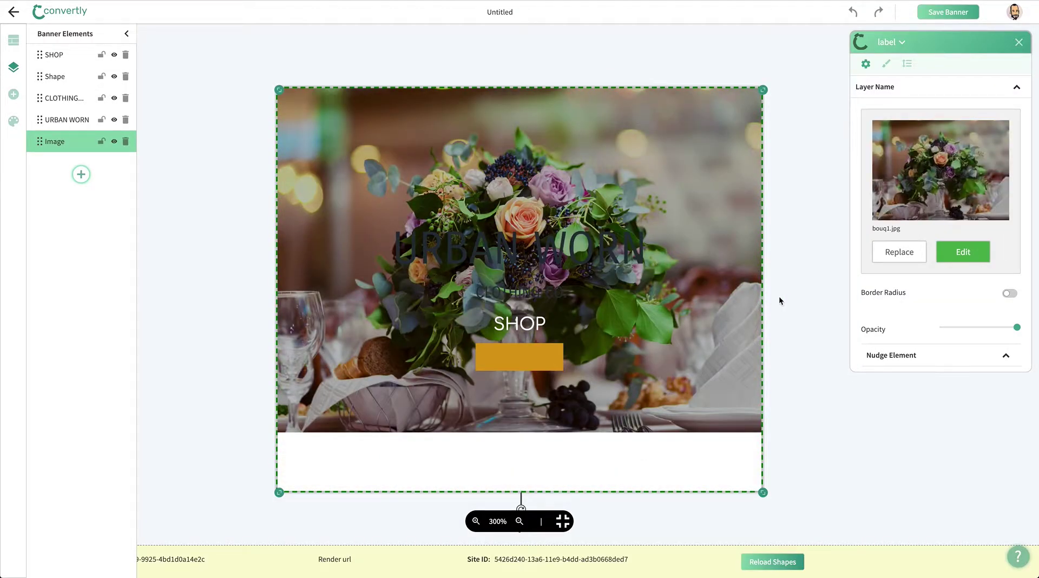
{"action": "left_click", "coordinate": [795, 297]}
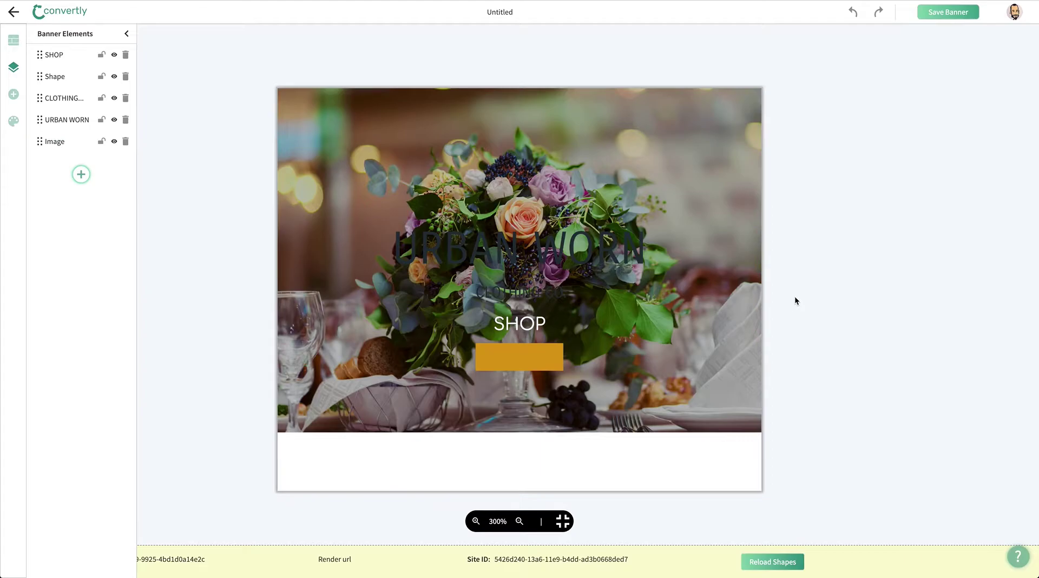
Enlarge the bouquet image until it covers the white strip and centre it on the banner
{"action": "left_click", "coordinate": [752, 331]}
{"action": "left_click_drag", "start_coordinate": [763, 438], "coordinate": [875, 505]}
{"action": "left_click_drag", "start_coordinate": [732, 464], "coordinate": [676, 460]}
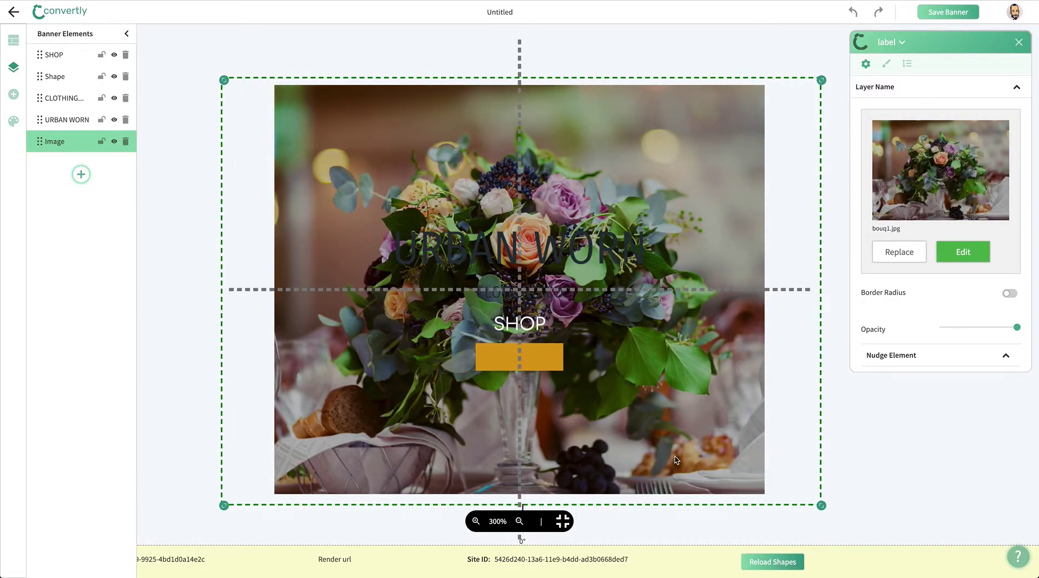
{"action": "left_click_drag", "start_coordinate": [676, 460], "coordinate": [676, 460]}
Replace the URBAN WORN headline text with "Buy 1 Get 1"
{"action": "left_click", "coordinate": [501, 246]}
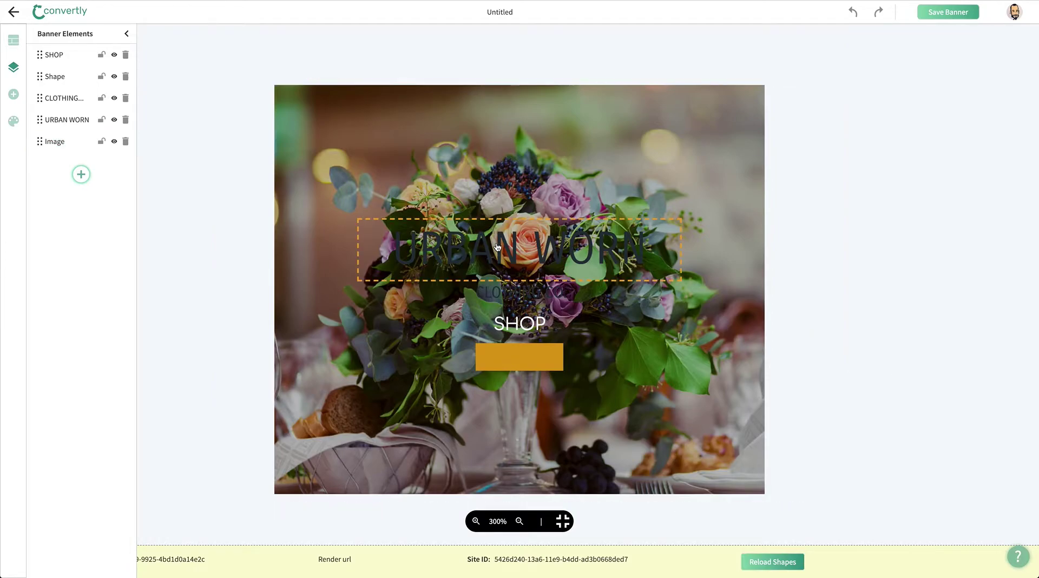
{"action": "triple_click", "coordinate": [891, 125]}
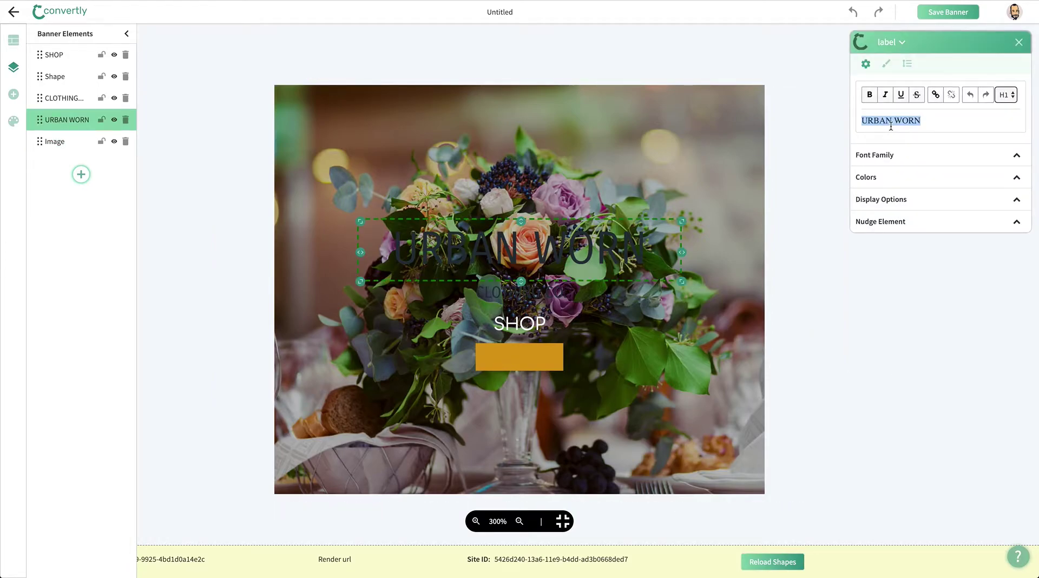
{"action": "type", "text": "uy"}
{"action": "key", "text": "BackSpace"}
{"action": "key", "text": "BackSpace"}
{"action": "type", "text": "Buy 1 Get 1"}
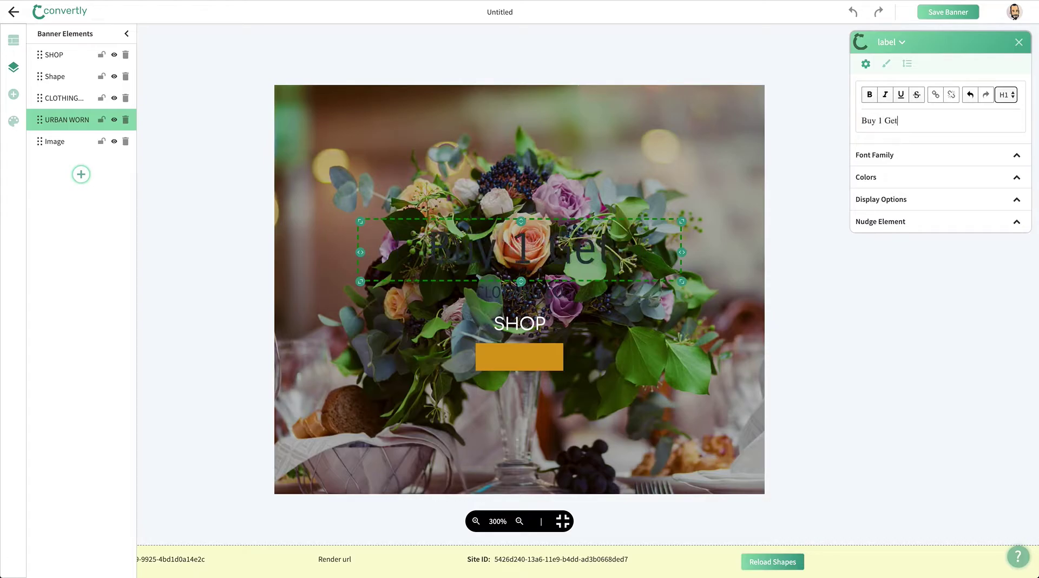
Make the "Buy 1 Get 1" headline bold and set its text color to white
{"action": "triple_click", "coordinate": [908, 122]}
{"action": "left_click", "coordinate": [870, 94]}
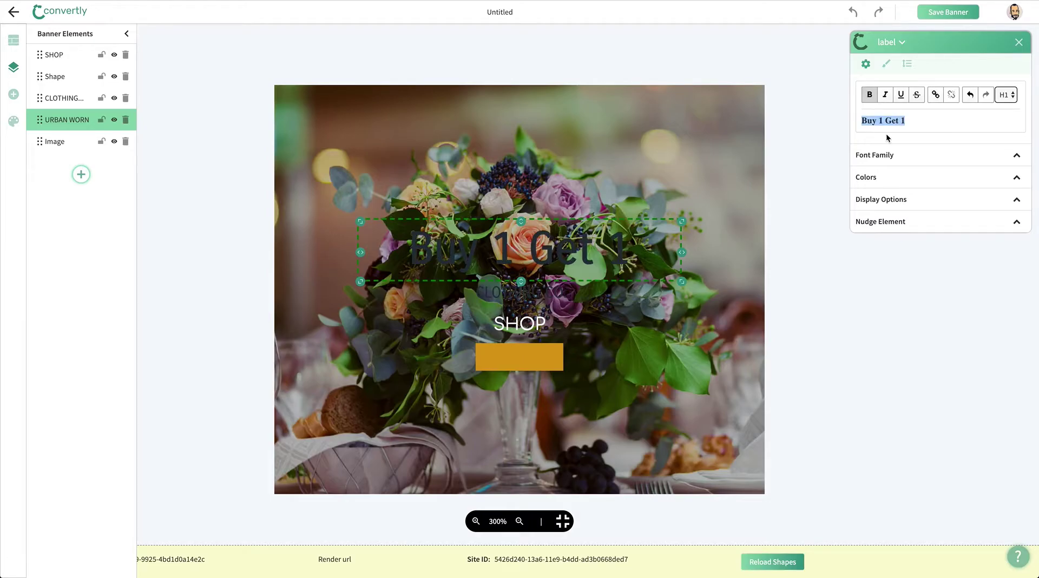
{"action": "left_click", "coordinate": [892, 177]}
{"action": "left_click", "coordinate": [1014, 197]}
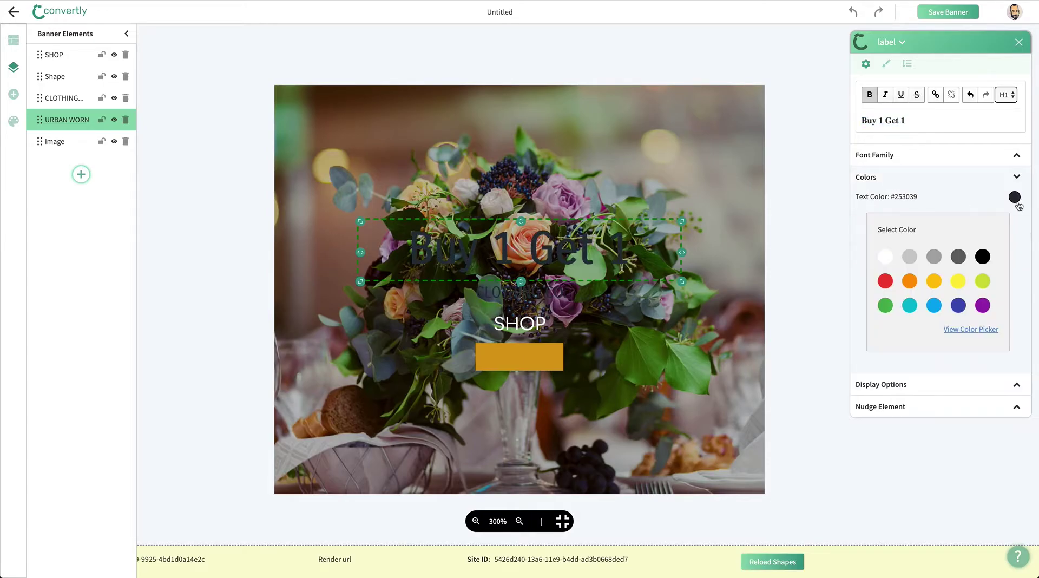
{"action": "left_click", "coordinate": [886, 258]}
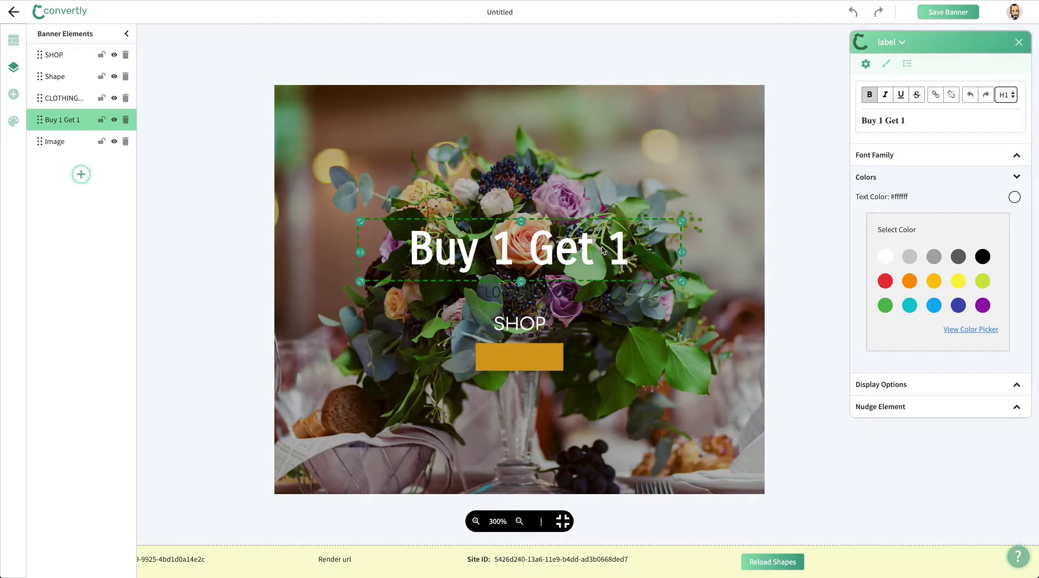
Duplicate the "Buy 1 Get 1" headline and set the copy's text color to black
{"action": "right_click", "coordinate": [583, 249]}
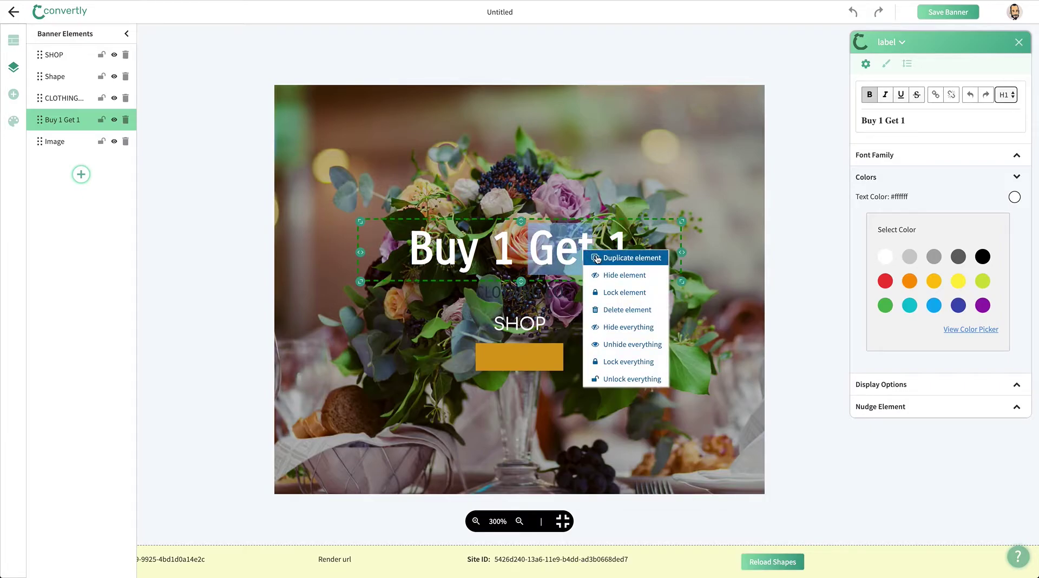
{"action": "left_click", "coordinate": [598, 259]}
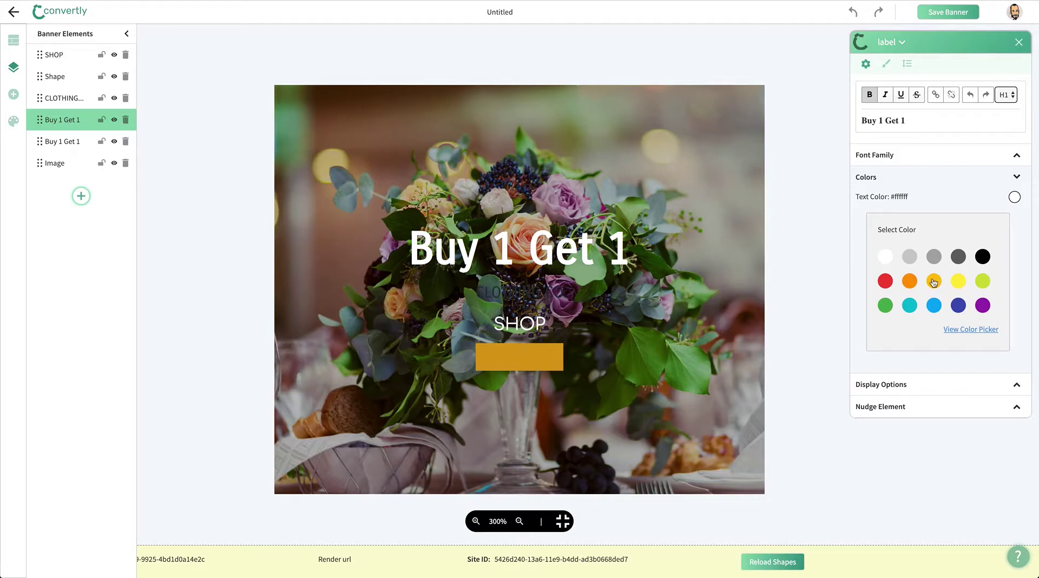
{"action": "left_click", "coordinate": [987, 262]}
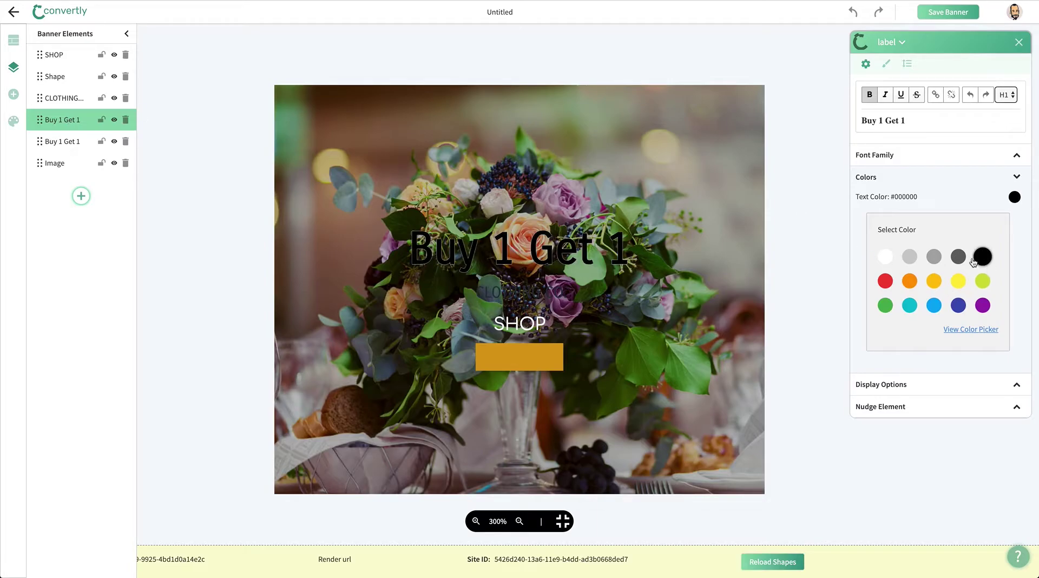
Place the black headline copy beneath the white one and nudge it to the right as a drop shadow
{"action": "left_click", "coordinate": [41, 122]}
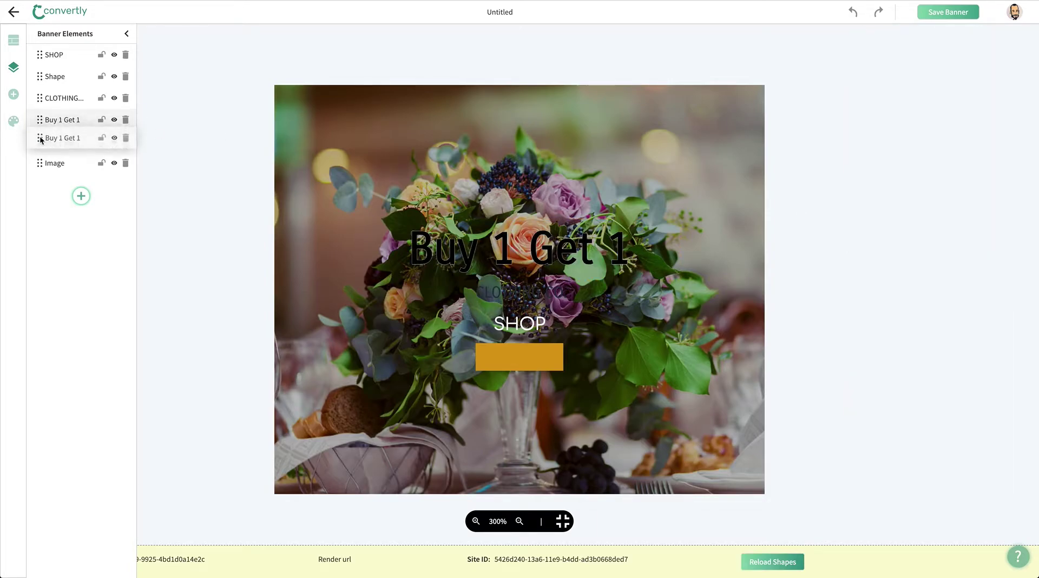
{"action": "left_click", "coordinate": [58, 144]}
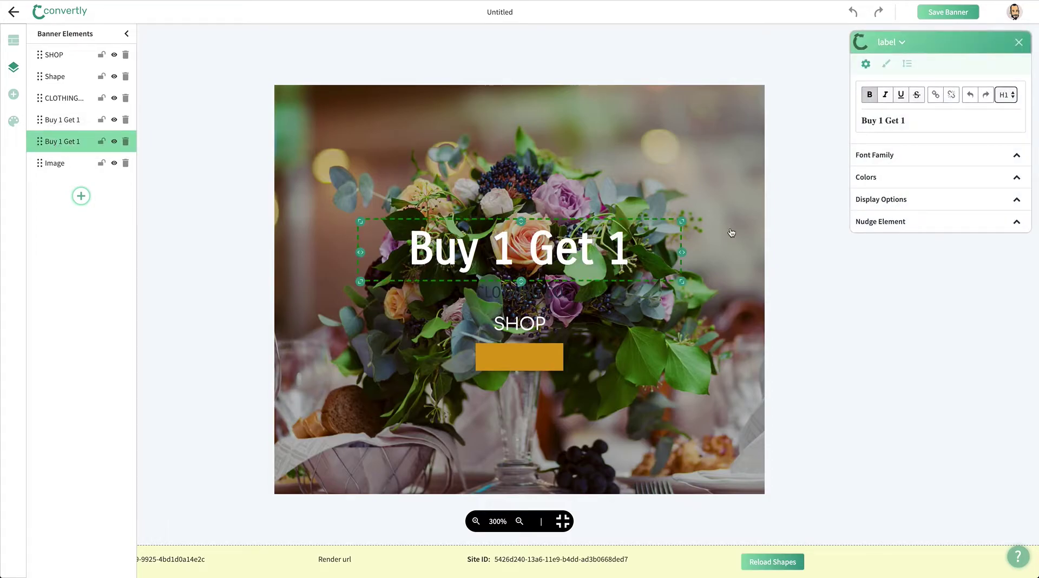
{"action": "left_click", "coordinate": [1017, 222]}
{"action": "left_click", "coordinate": [907, 247]}
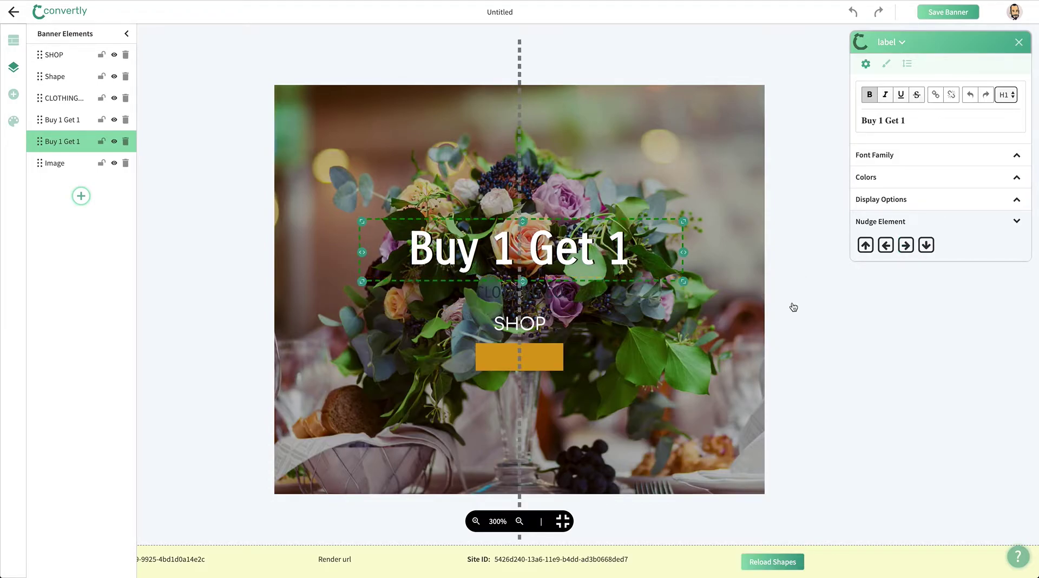
{"action": "left_click", "coordinate": [835, 319]}
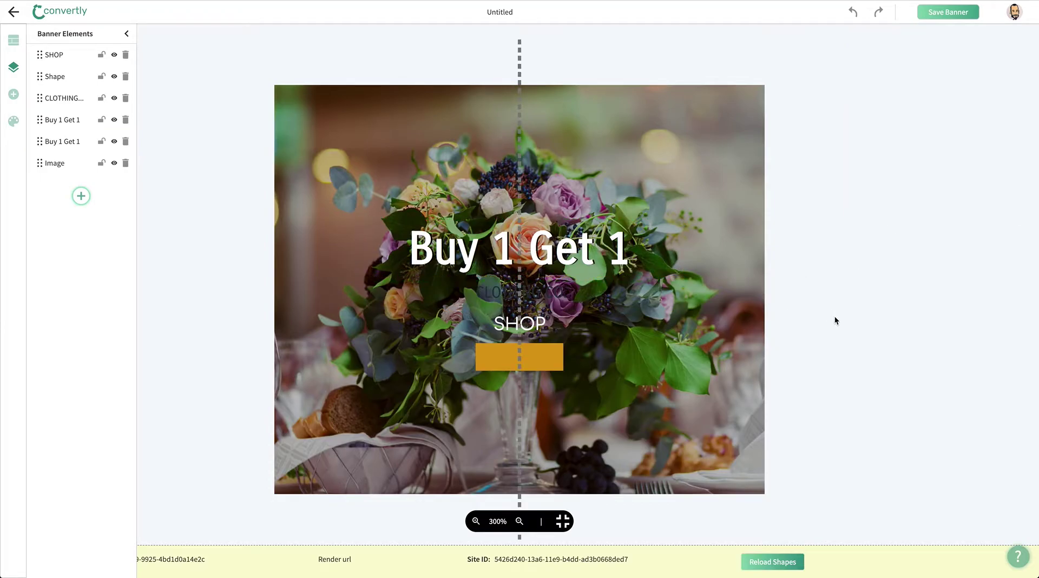
Delete the CLOTHING CO. text and move the SHOP label down onto the orange rectangle
{"action": "left_click", "coordinate": [497, 294]}
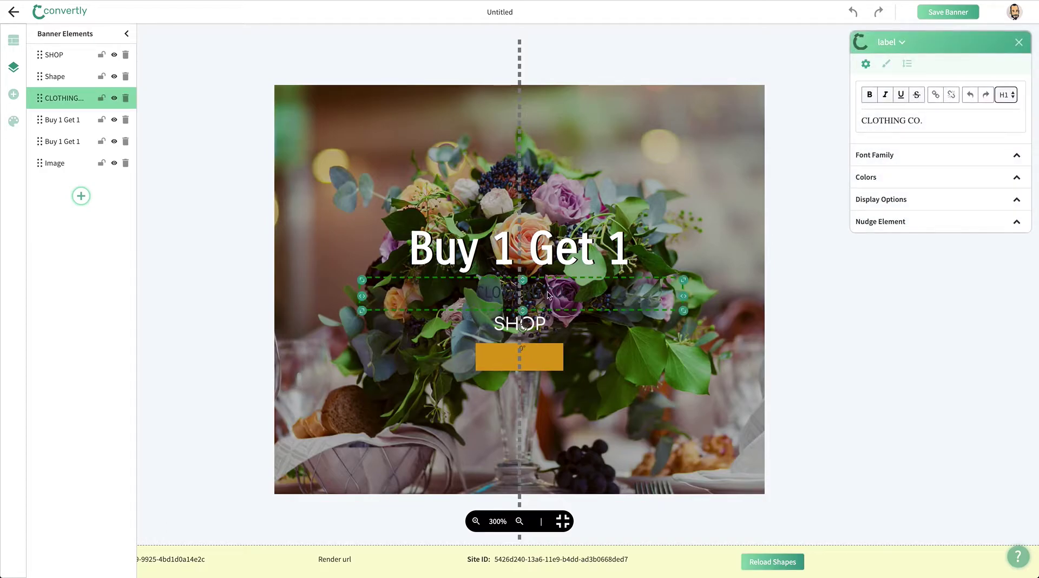
{"action": "left_click", "coordinate": [1020, 43]}
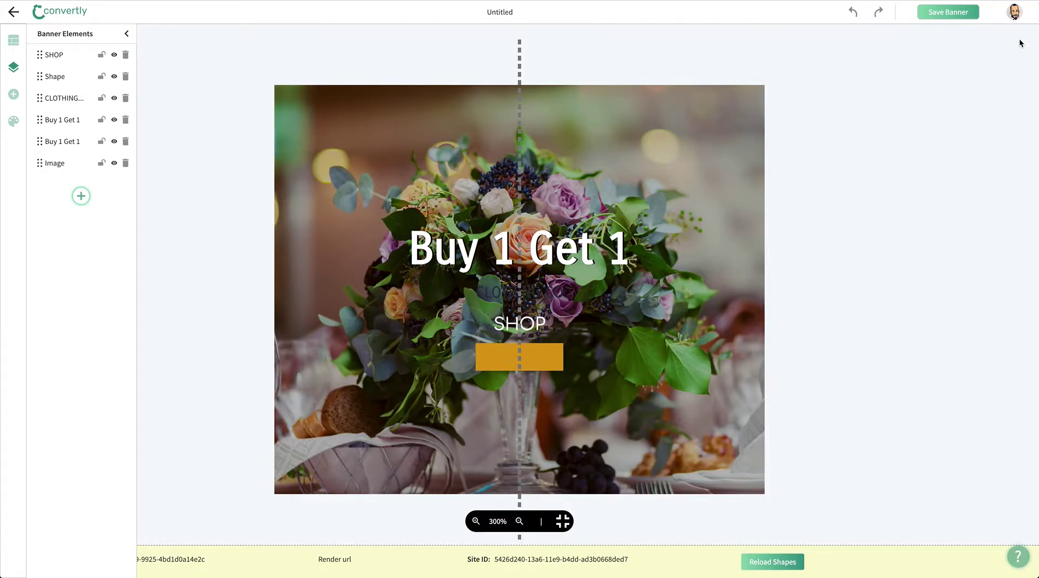
{"action": "left_click", "coordinate": [540, 295]}
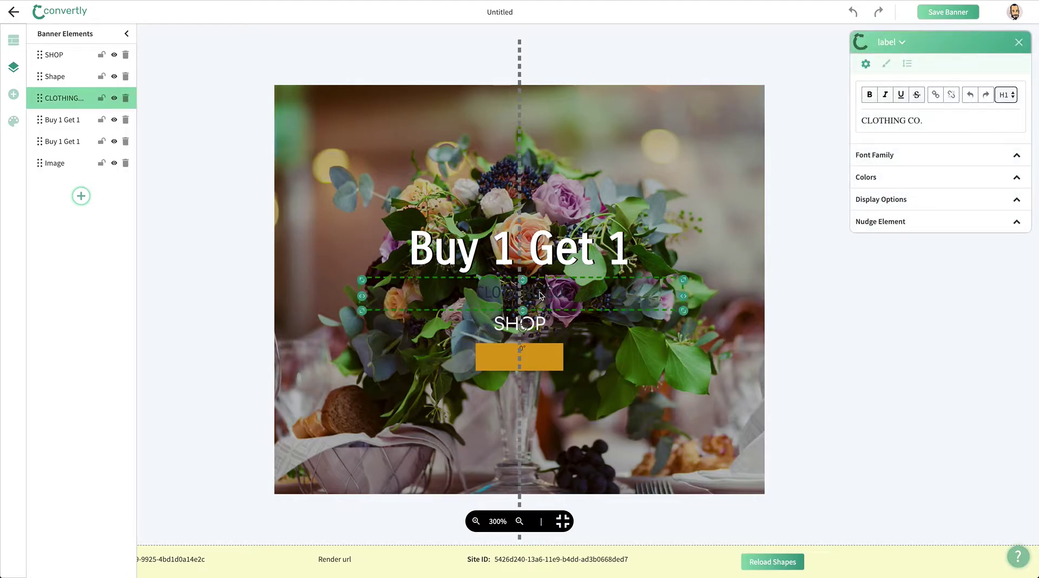
{"action": "key", "text": "Delete"}
{"action": "left_click_drag", "start_coordinate": [533, 340], "coordinate": [533, 362]}
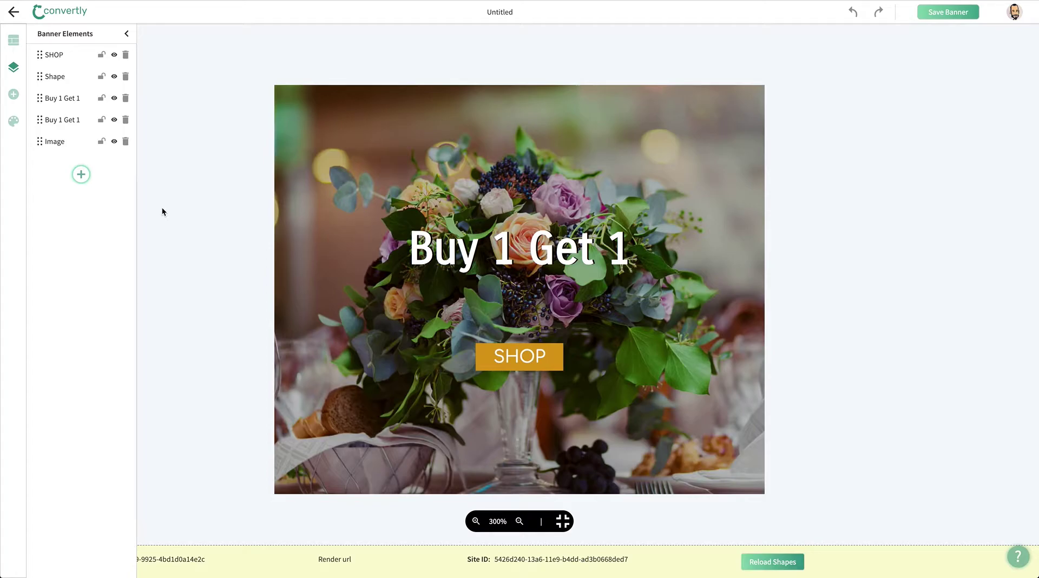
Add a plain square shape from the shape library to the banner
{"action": "left_click", "coordinate": [81, 174]}
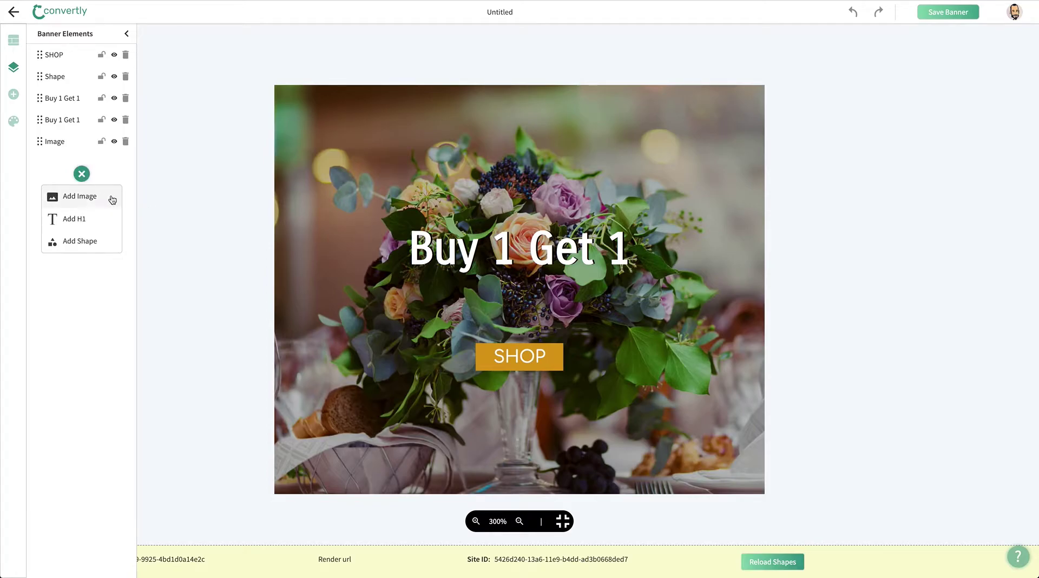
{"action": "left_click", "coordinate": [99, 242]}
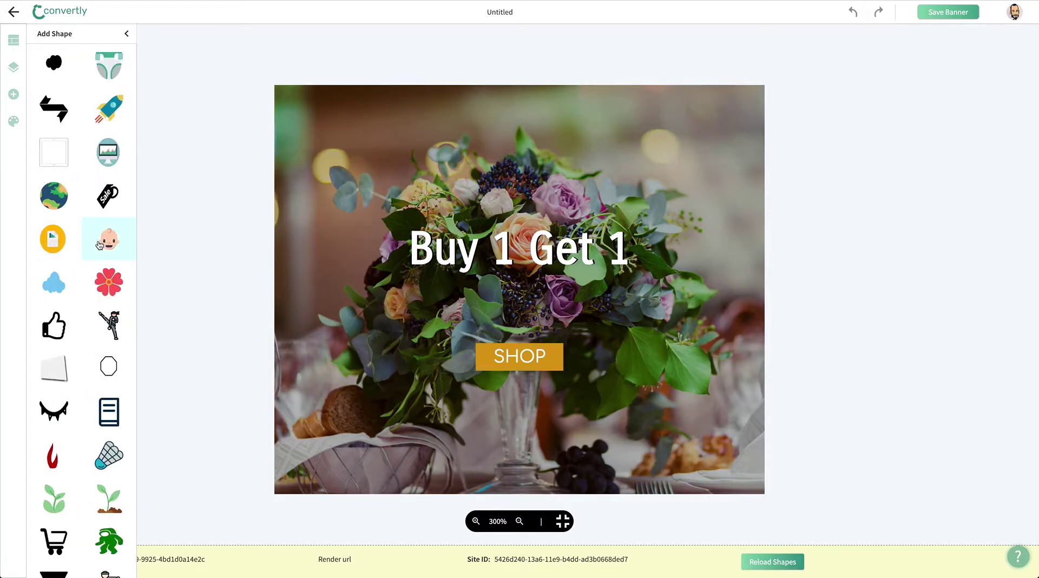
{"action": "scroll", "coordinate": [100, 244], "scroll_direction": "down", "scroll_amount": 2}
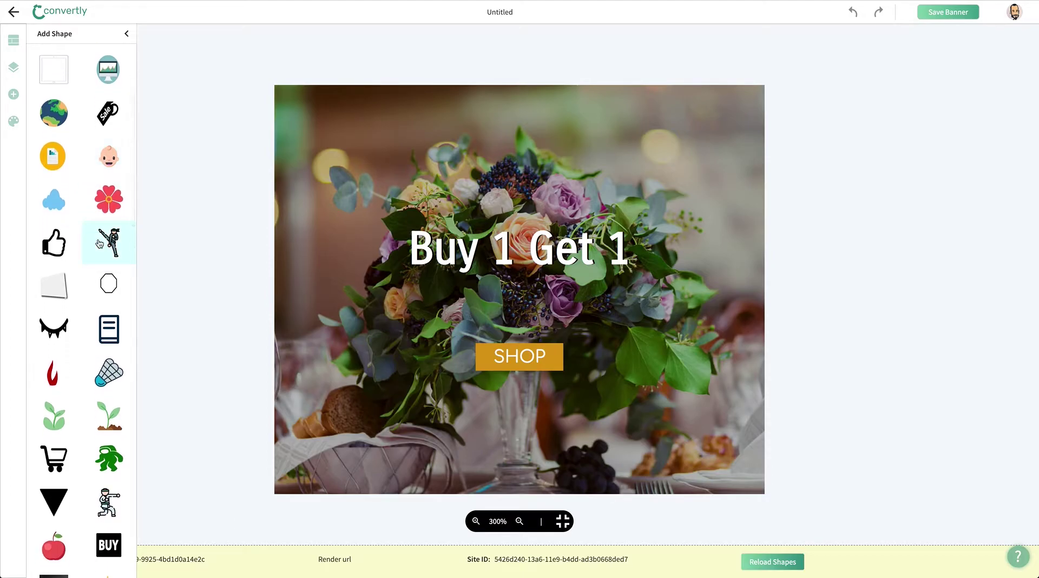
{"action": "scroll", "coordinate": [99, 244], "scroll_direction": "down", "scroll_amount": 1}
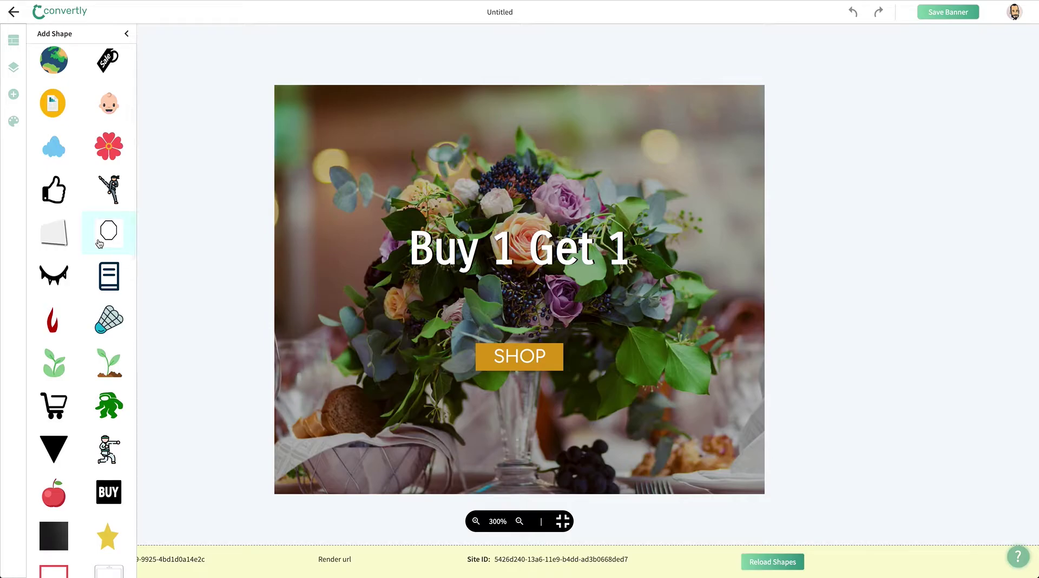
{"action": "scroll", "coordinate": [99, 244], "scroll_direction": "down", "scroll_amount": 2}
{"action": "scroll", "coordinate": [99, 244], "scroll_direction": "down", "scroll_amount": 2}
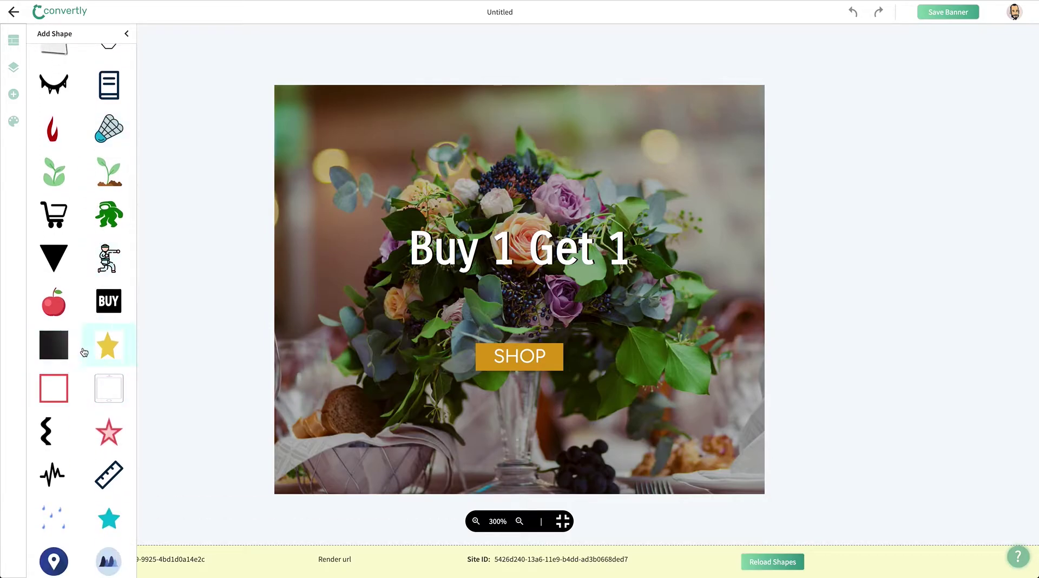
{"action": "scroll", "coordinate": [85, 346], "scroll_direction": "down", "scroll_amount": 4}
{"action": "left_click", "coordinate": [109, 483]}
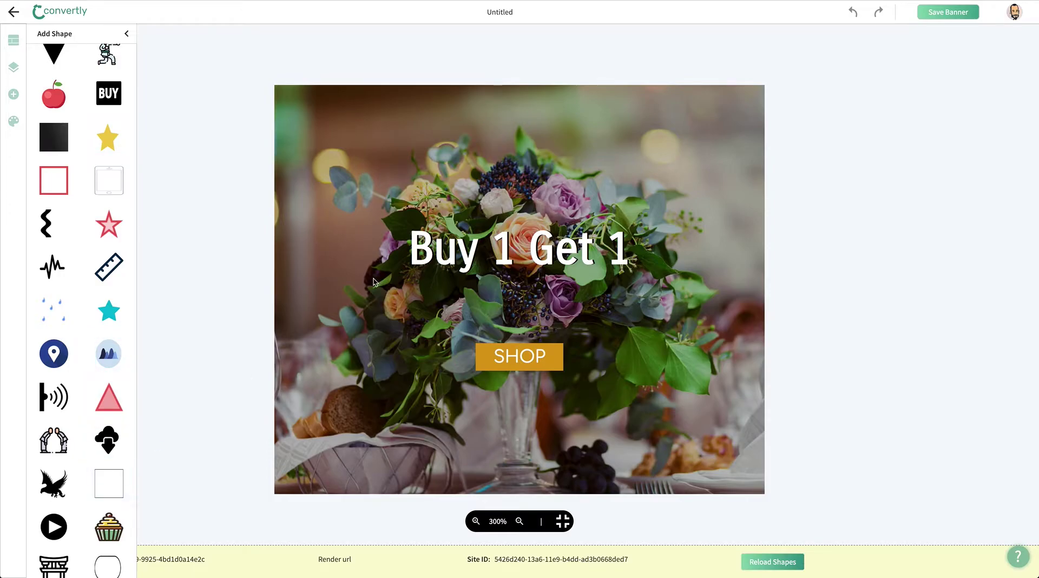
Stretch the red square into a horizontal band across the banner's full width and place it over the "Buy 1 Get 1" headline
{"action": "left_click_drag", "start_coordinate": [343, 147], "coordinate": [340, 238]}
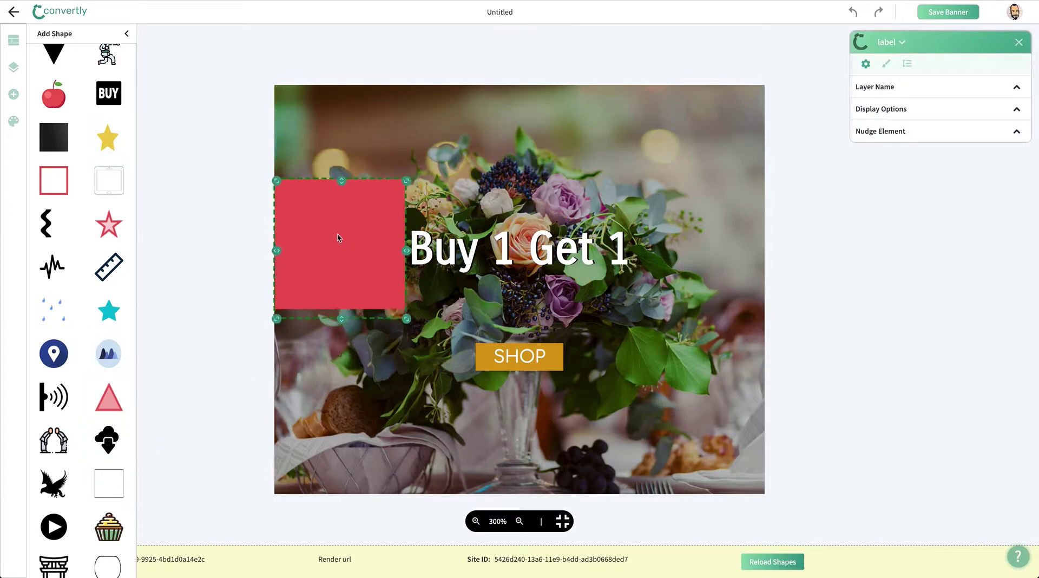
{"action": "left_click_drag", "start_coordinate": [409, 264], "coordinate": [778, 260]}
{"action": "left_click_drag", "start_coordinate": [524, 321], "coordinate": [525, 298]}
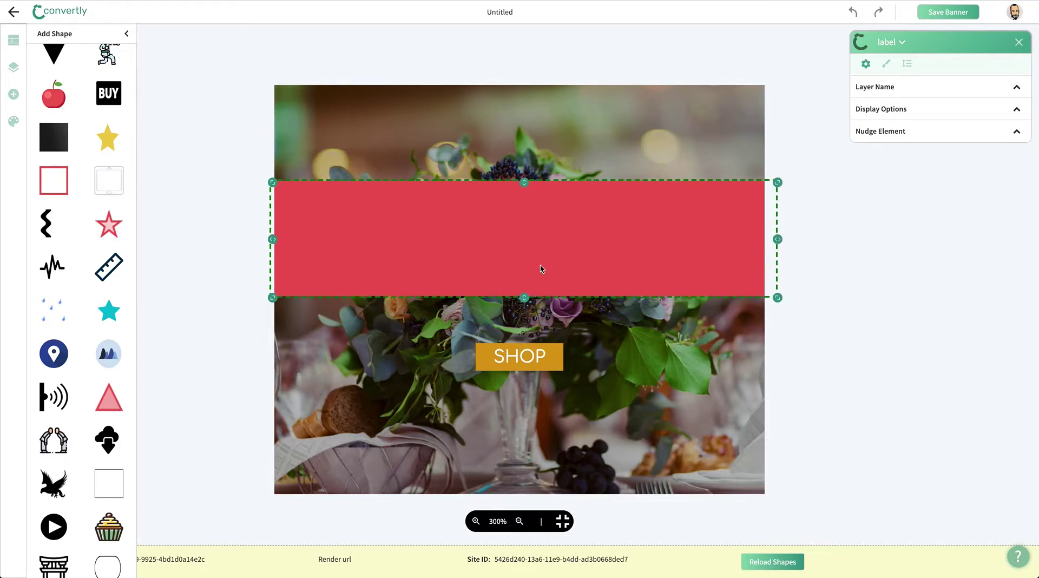
{"action": "left_click", "coordinate": [224, 282]}
{"action": "left_click_drag", "start_coordinate": [436, 237], "coordinate": [436, 278]}
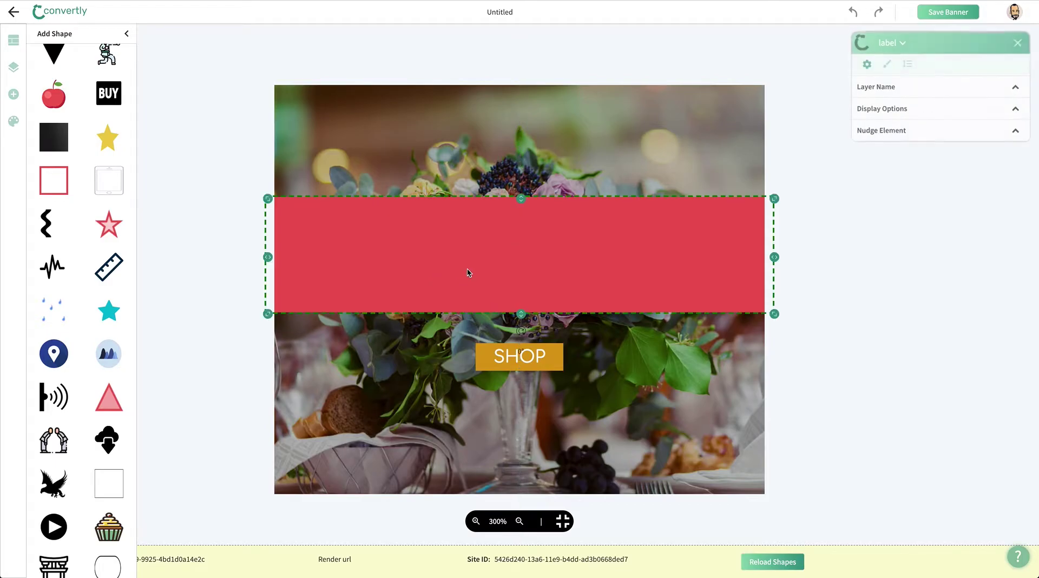
Fill the band over the headline with black and lower its opacity until it is mostly transparent
{"action": "left_click", "coordinate": [1017, 108]}
{"action": "left_click", "coordinate": [1015, 128]}
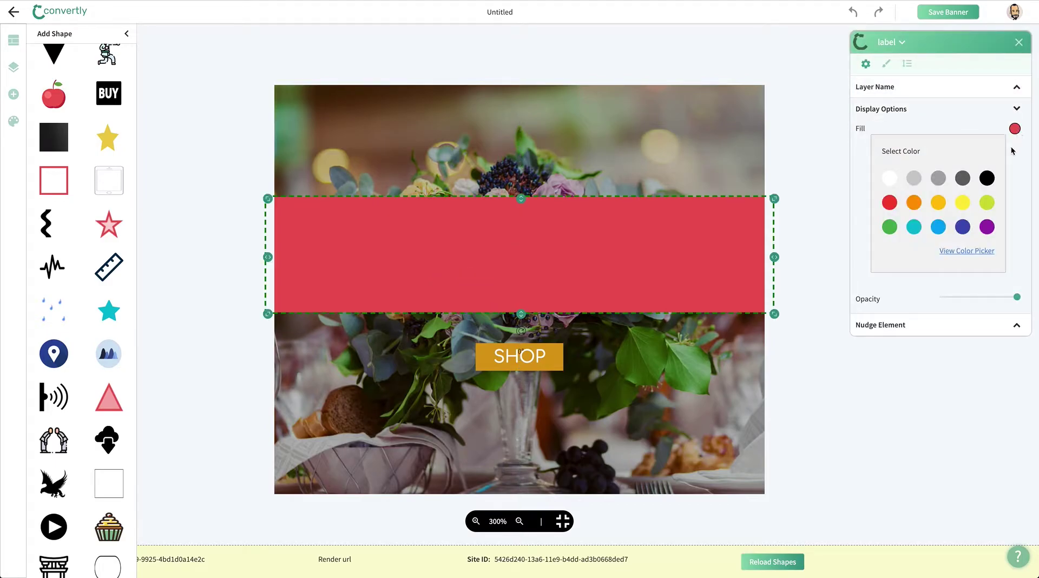
{"action": "left_click", "coordinate": [988, 179]}
{"action": "left_click_drag", "start_coordinate": [1018, 302], "coordinate": [952, 302]}
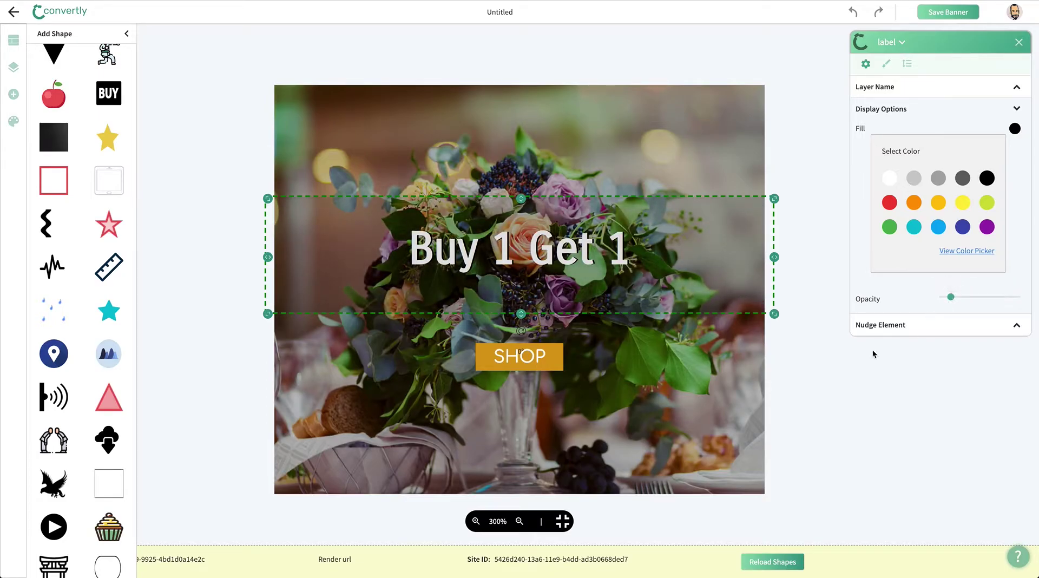
{"action": "left_click", "coordinate": [813, 398]}
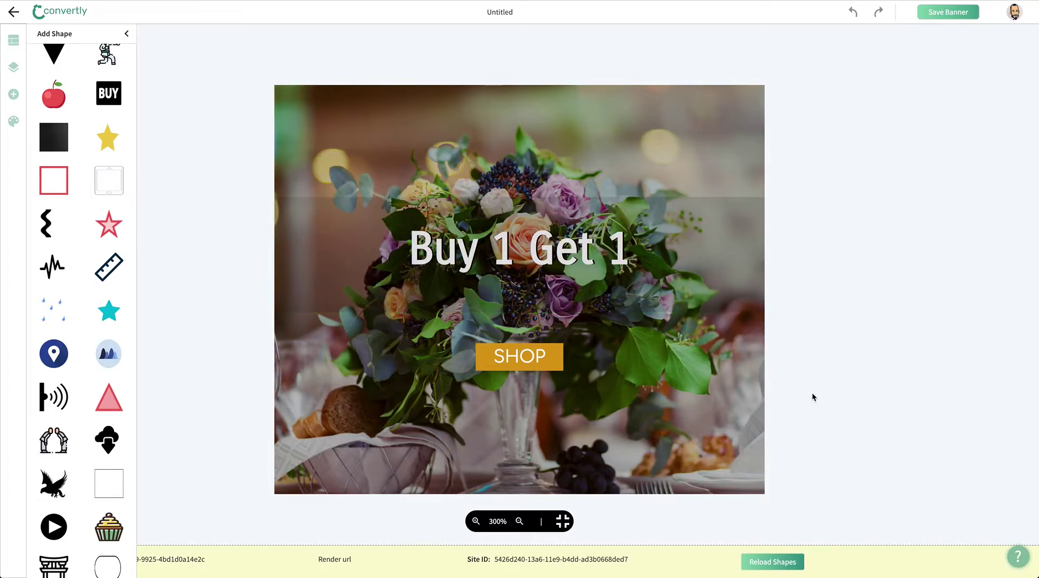
Change the fill color of the transparent band over the headline to white
{"action": "left_click", "coordinate": [758, 240]}
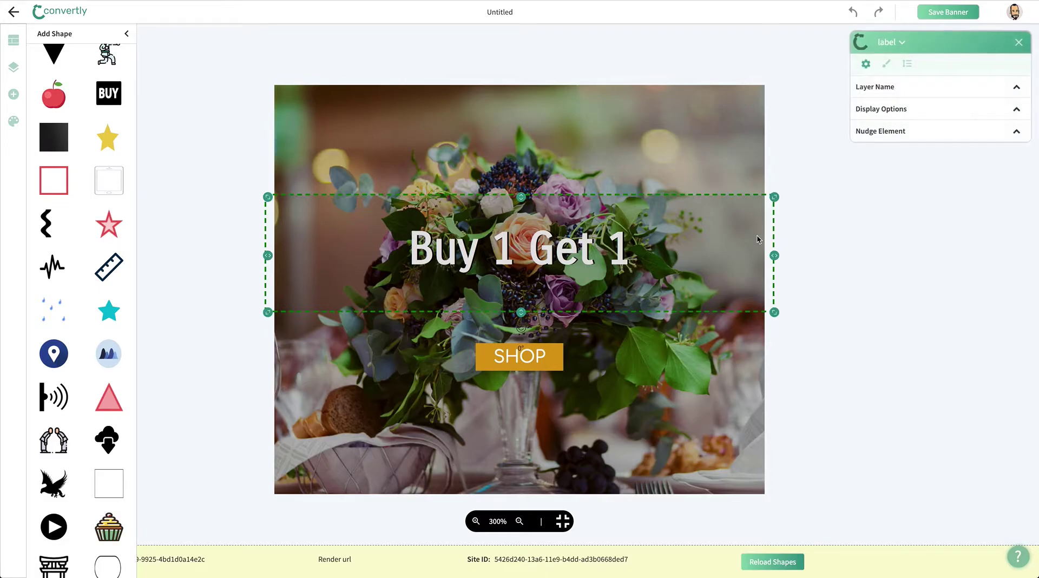
{"action": "left_click", "coordinate": [1018, 110]}
{"action": "left_click", "coordinate": [1015, 129]}
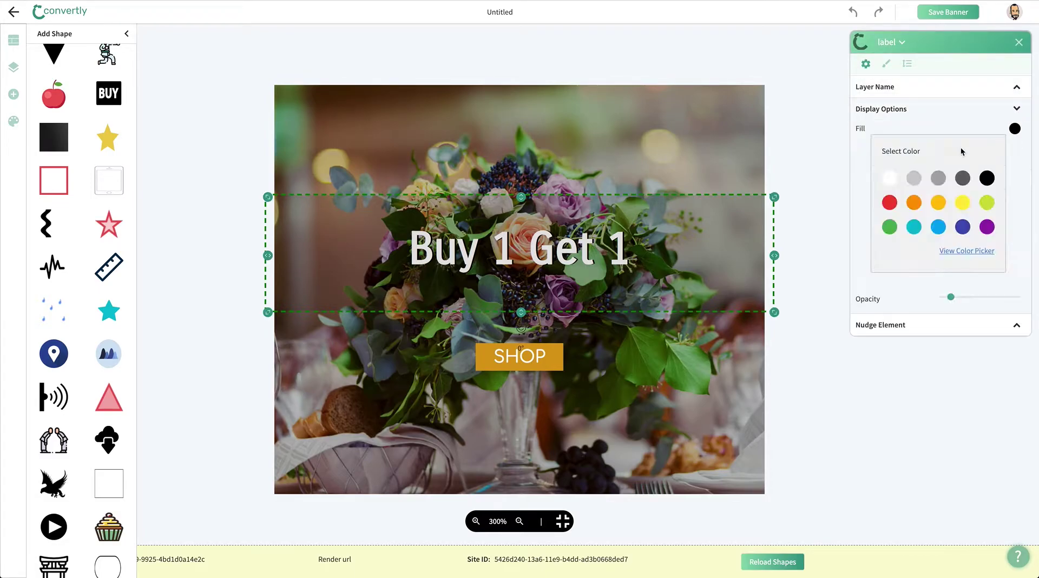
{"action": "left_click", "coordinate": [889, 178]}
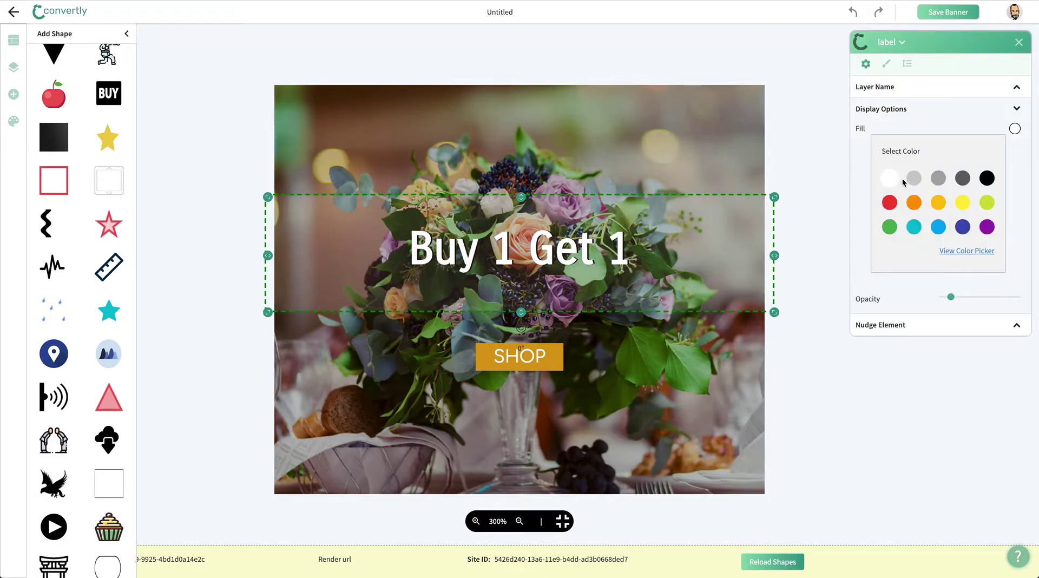
{"action": "left_click", "coordinate": [1019, 43]}
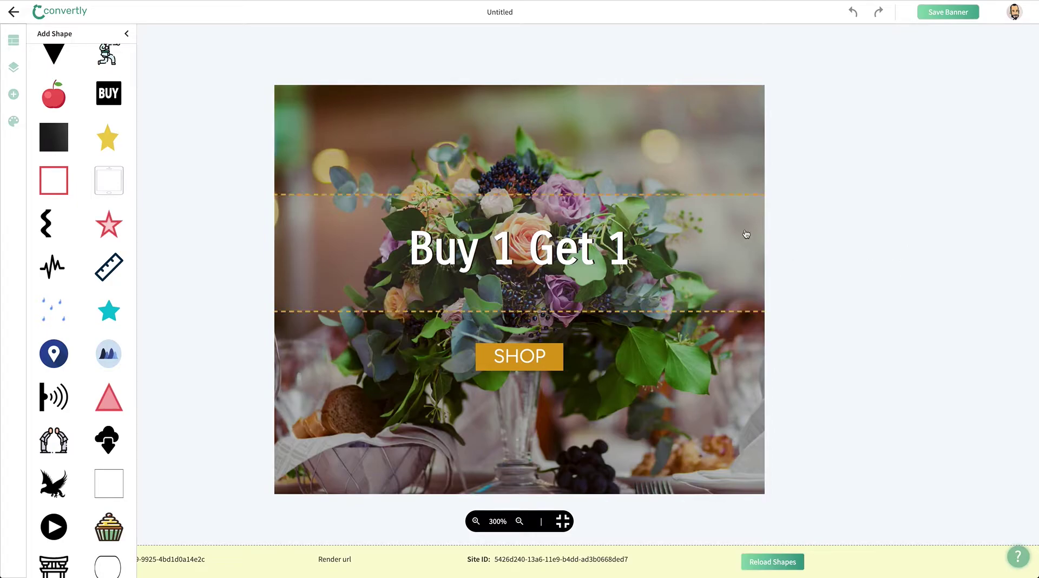
Rename the banner as Flowers and save it
{"action": "left_click", "coordinate": [513, 12]}
{"action": "type", "text": "Flowers"}
{"action": "key", "text": "shift+End"}
{"action": "key", "text": "BackSpace"}
{"action": "left_click", "coordinate": [947, 12]}
Return to the banner list and look at the options available for the Flowers banner
{"action": "left_click", "coordinate": [14, 14]}
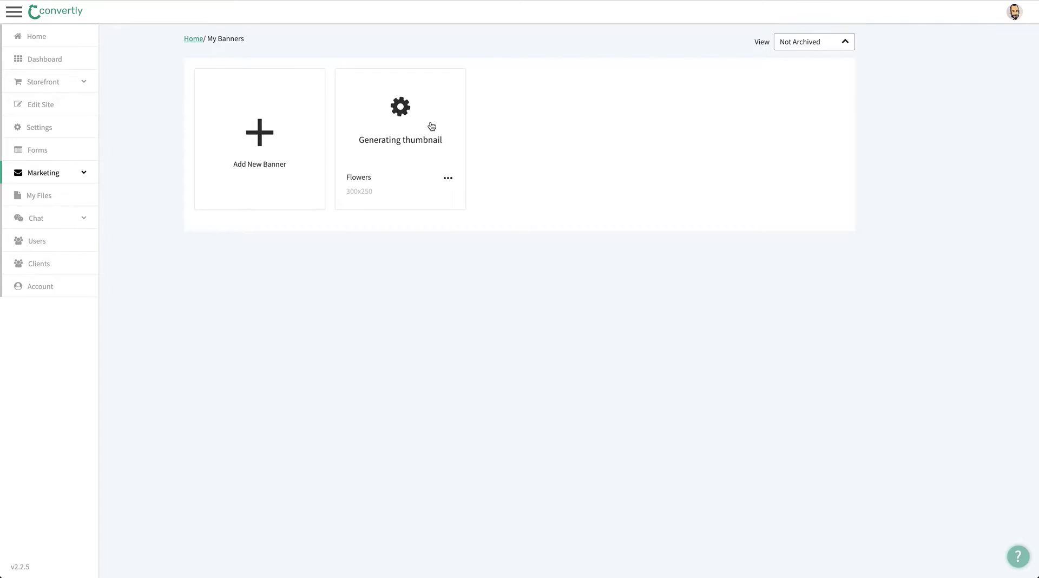
{"action": "left_click", "coordinate": [449, 180]}
{"action": "left_click", "coordinate": [630, 324]}
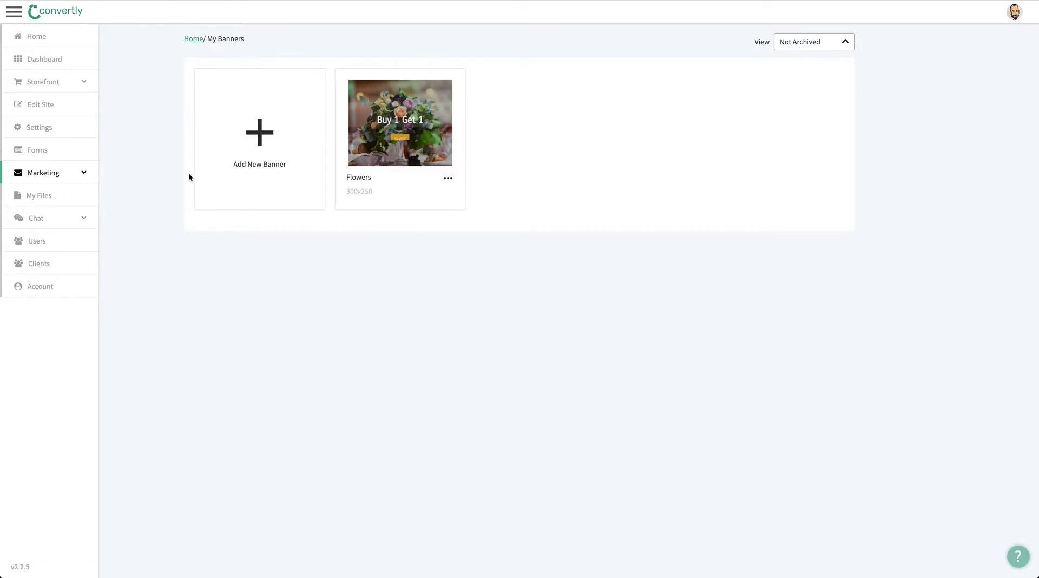
Open the New Site Visitors banner campaign for editing
{"action": "left_click", "coordinate": [86, 178]}
{"action": "left_click", "coordinate": [65, 220]}
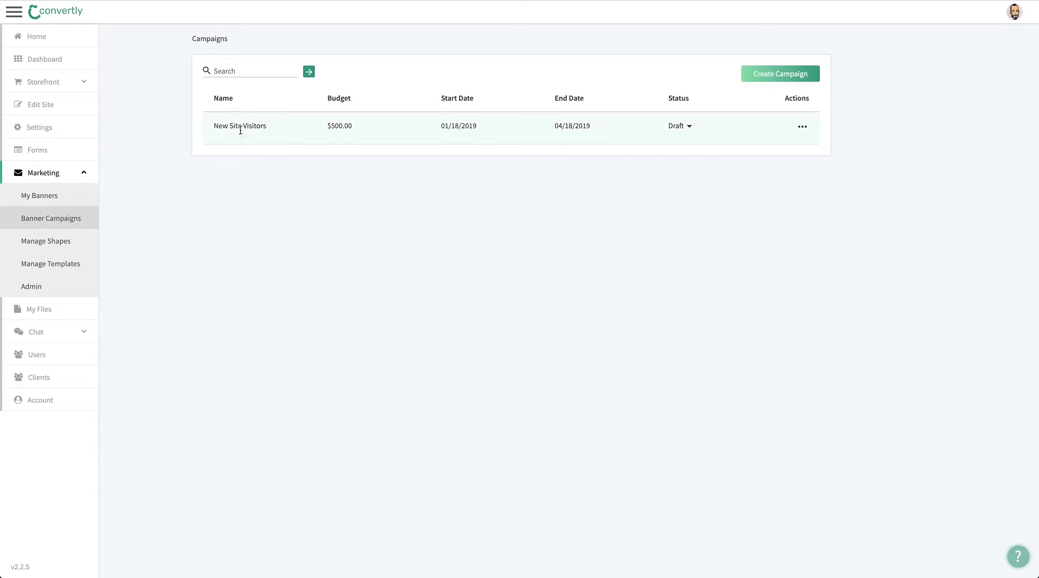
{"action": "left_click", "coordinate": [803, 126]}
{"action": "left_click", "coordinate": [808, 138]}
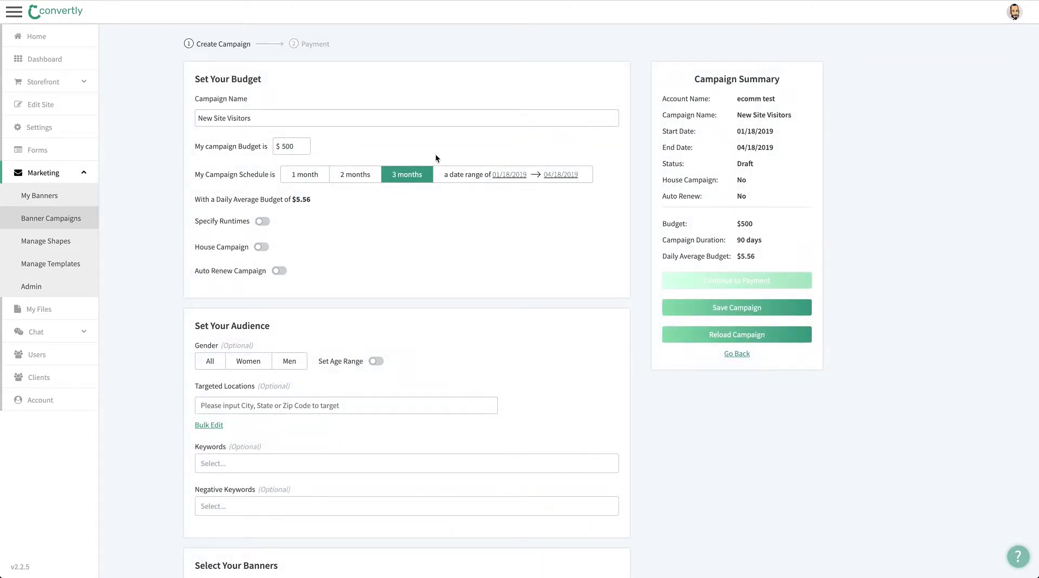
Set the campaign budget to $3000 and select the 3 months schedule
{"action": "left_click", "coordinate": [296, 151]}
{"action": "double_click", "coordinate": [296, 151]}
{"action": "type", "text": "3000"}
{"action": "left_click", "coordinate": [505, 176]}
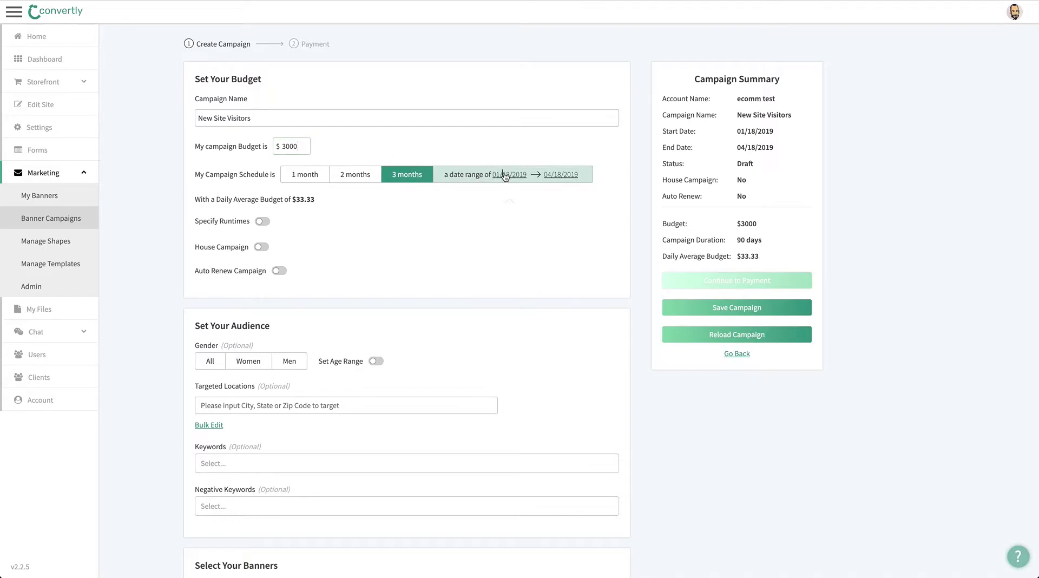
{"action": "left_click", "coordinate": [445, 234]}
{"action": "left_click", "coordinate": [406, 180]}
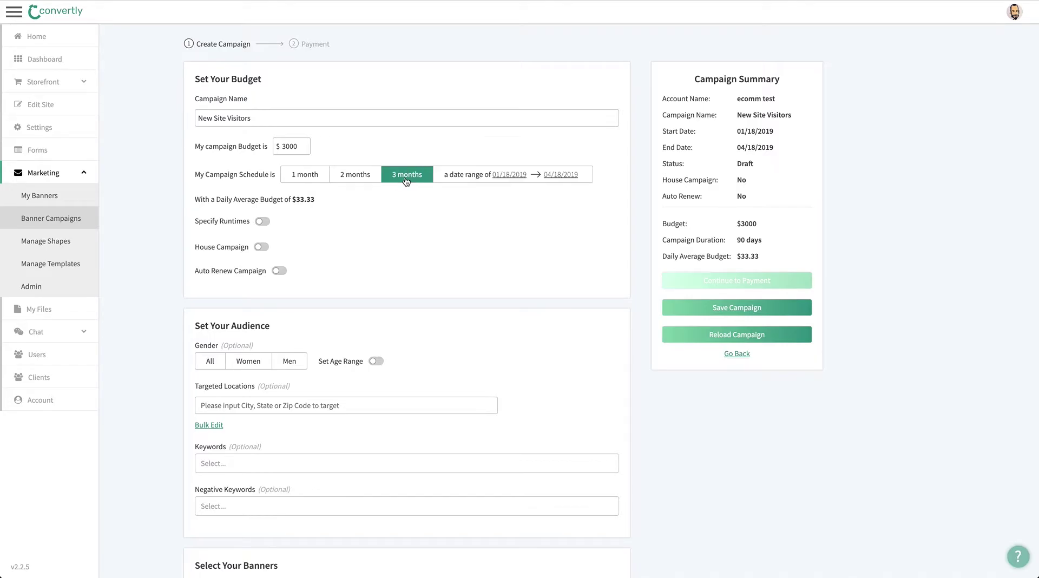
Enable specific runtimes for the campaign and review the runtime days and hours without changing them
{"action": "left_click", "coordinate": [262, 222]}
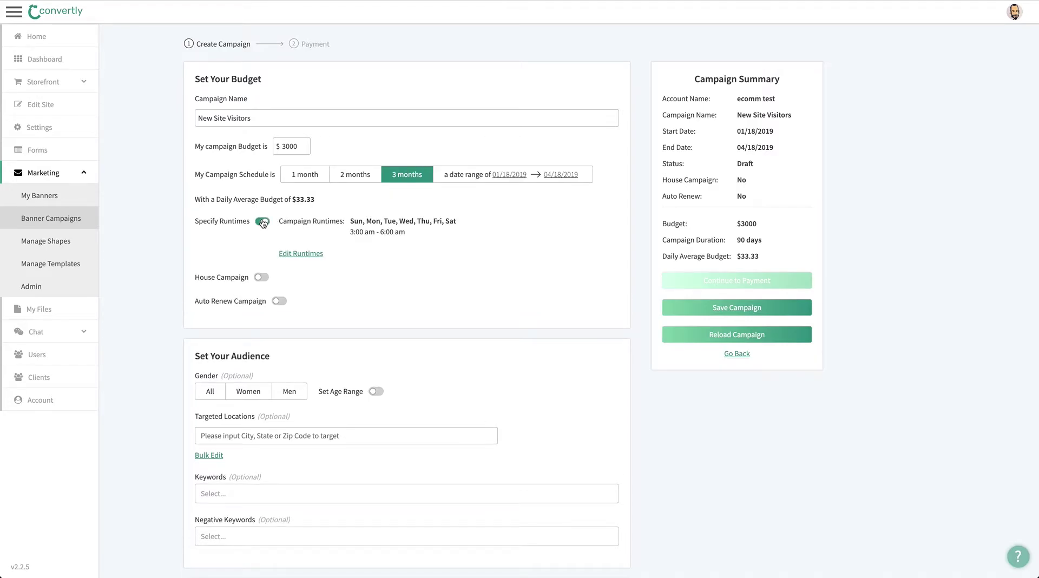
{"action": "left_click", "coordinate": [310, 255]}
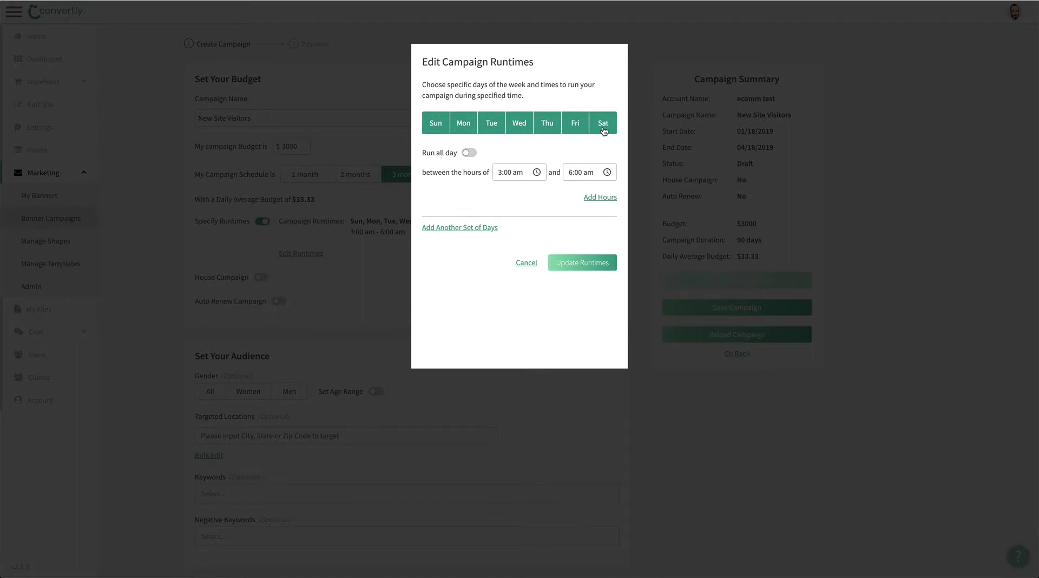
{"action": "left_click", "coordinate": [526, 263]}
Target all genders and limit the audience to the age ranges 25-34, 35-44 and 45-54
{"action": "scroll", "coordinate": [531, 265], "scroll_direction": "down", "scroll_amount": 4}
{"action": "left_click", "coordinate": [220, 191]}
{"action": "left_click", "coordinate": [376, 185]}
{"action": "left_click", "coordinate": [294, 226]}
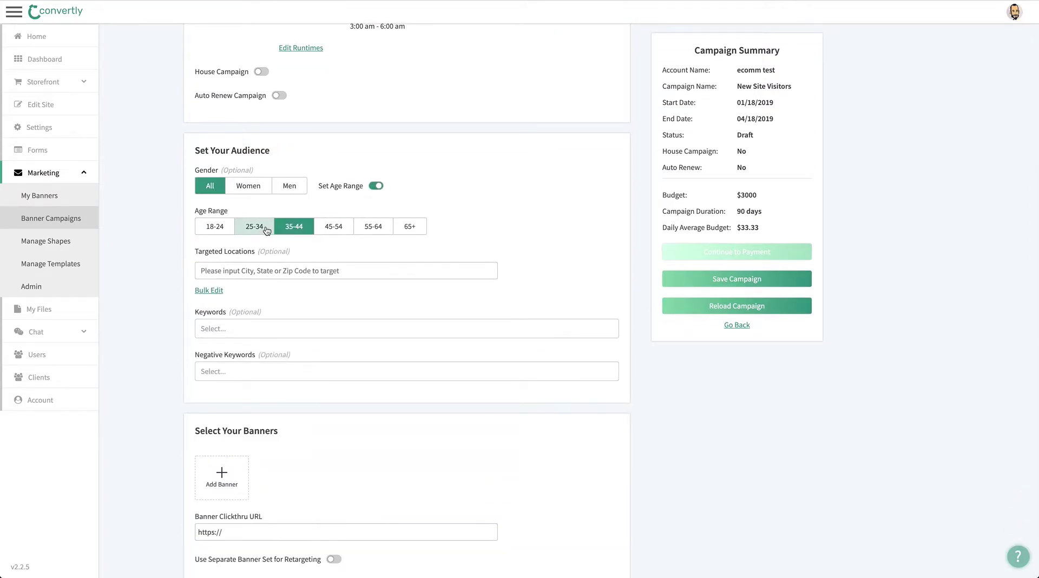
{"action": "left_click", "coordinate": [266, 230]}
{"action": "left_click", "coordinate": [332, 231]}
Add San Francisco, California as a targeted location and review the bulk zip code entry without adding any
{"action": "type", "text": "san nose"}
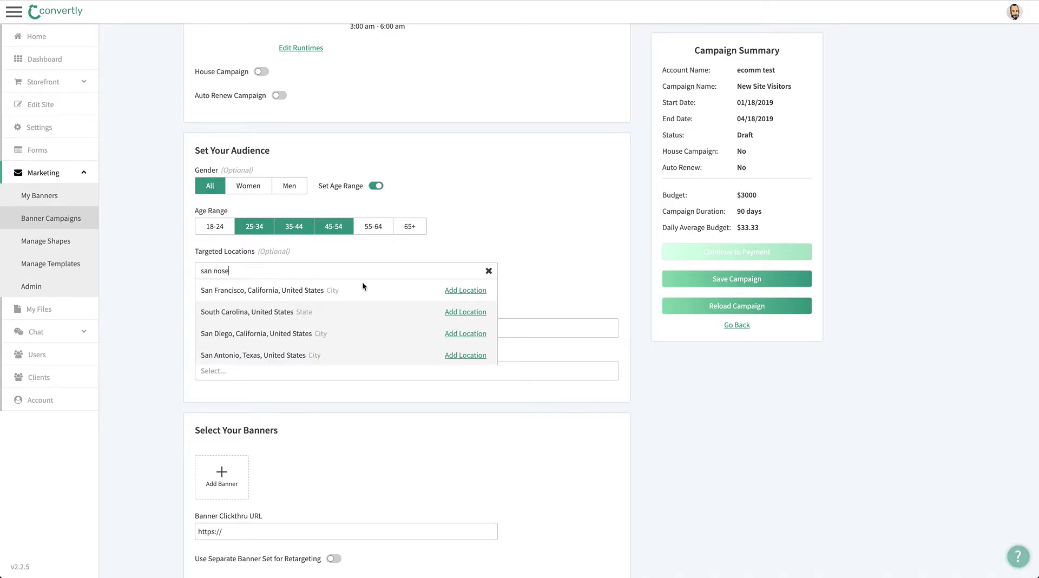
{"action": "left_click", "coordinate": [468, 292]}
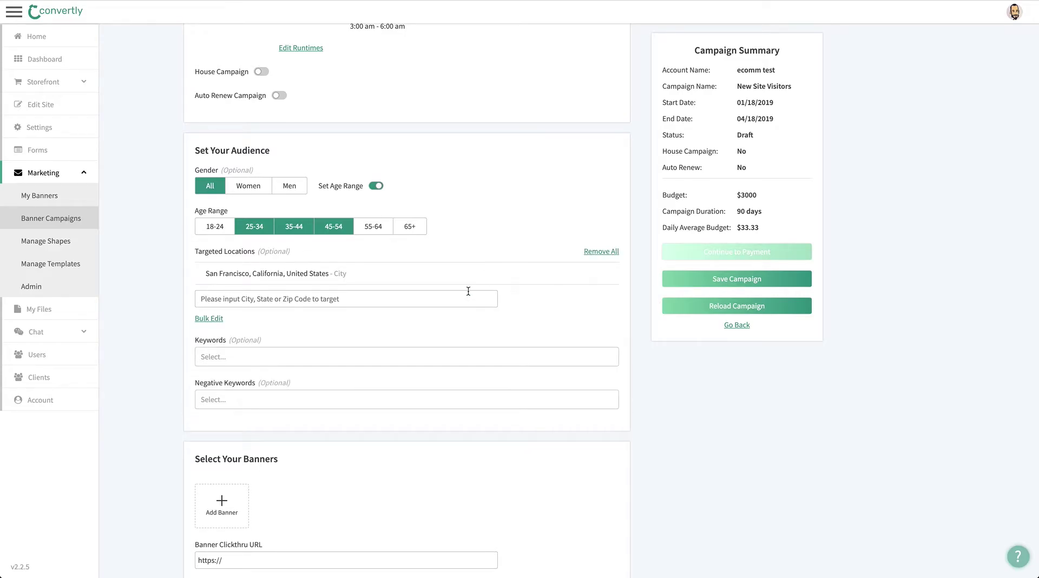
{"action": "left_click", "coordinate": [210, 320]}
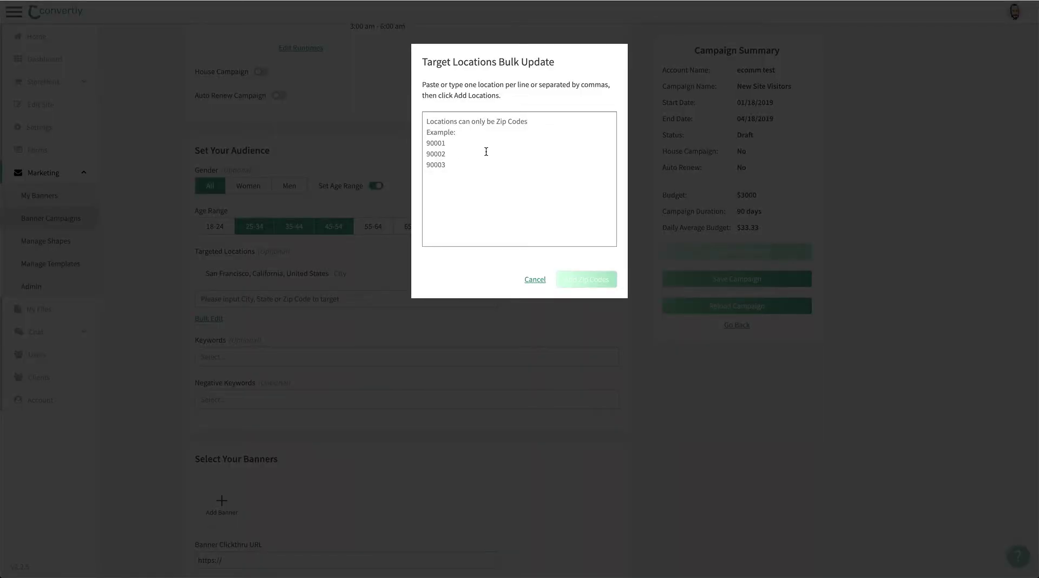
{"action": "left_click", "coordinate": [535, 281]}
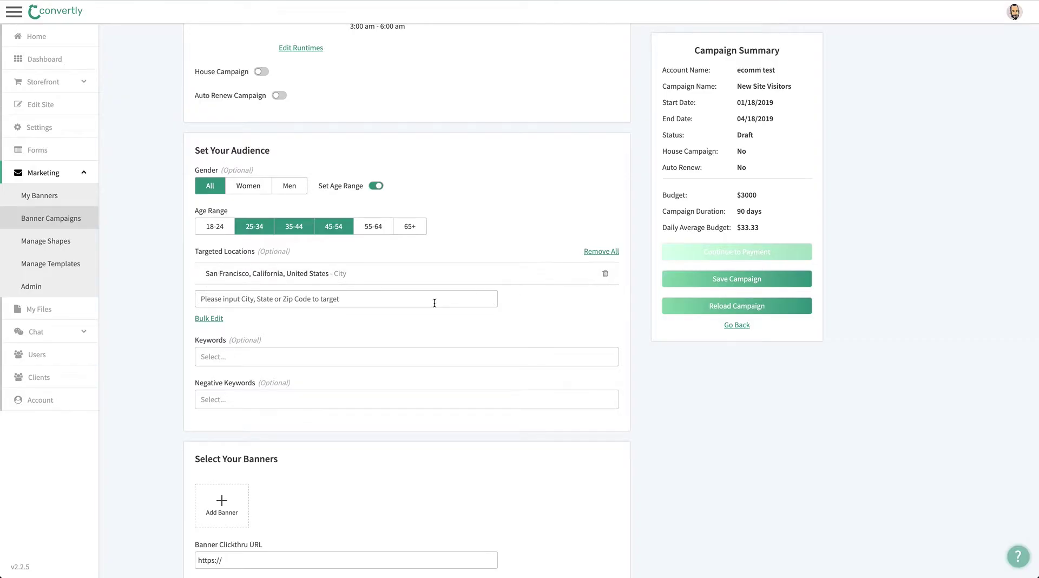
Add the postal code 95113, California to the targeted locations
{"action": "type", "text": "95"}
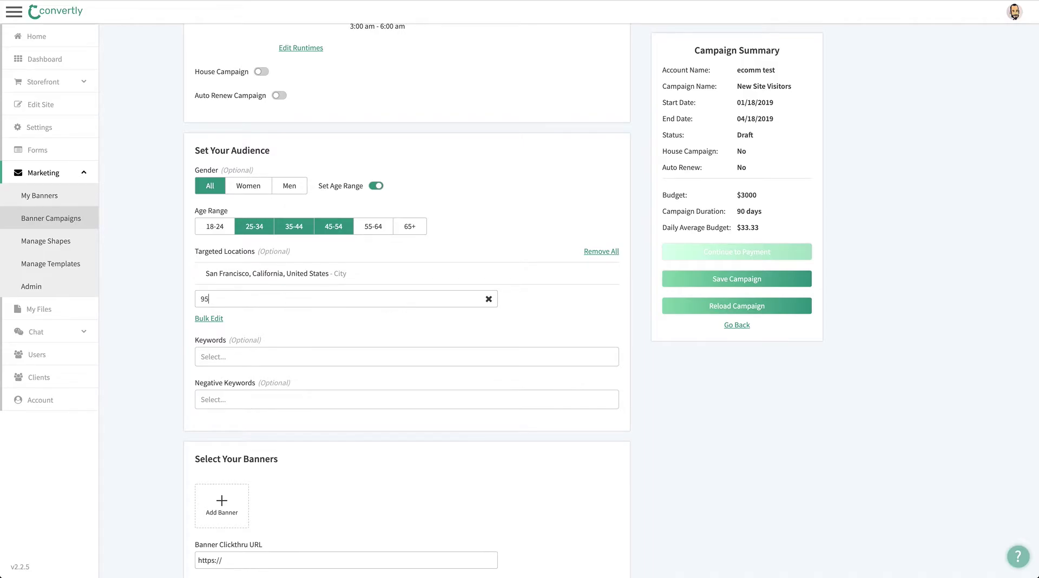
{"action": "type", "text": "115"}
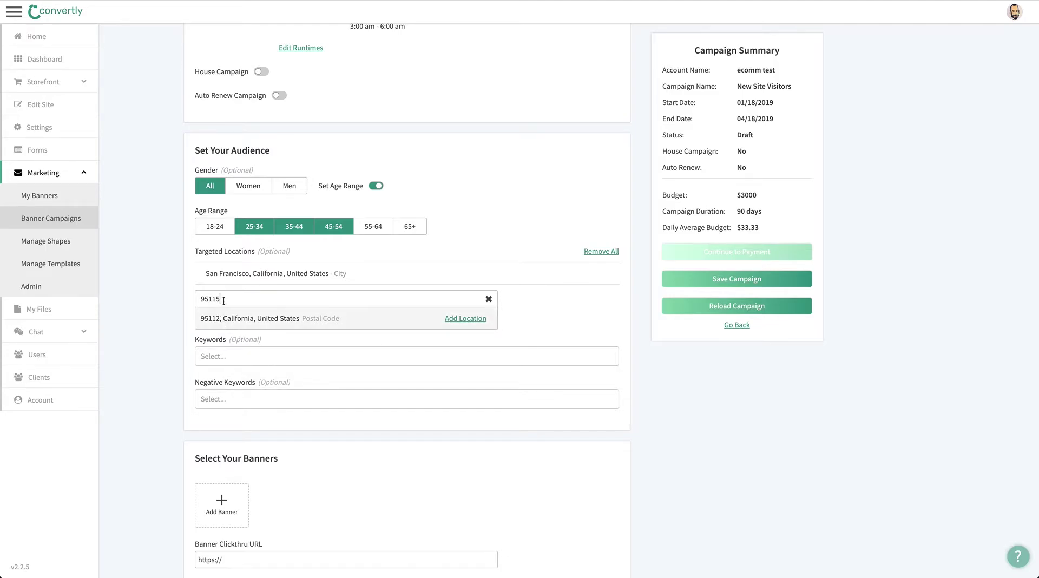
{"action": "key", "text": "BackSpace"}
{"action": "type", "text": "3"}
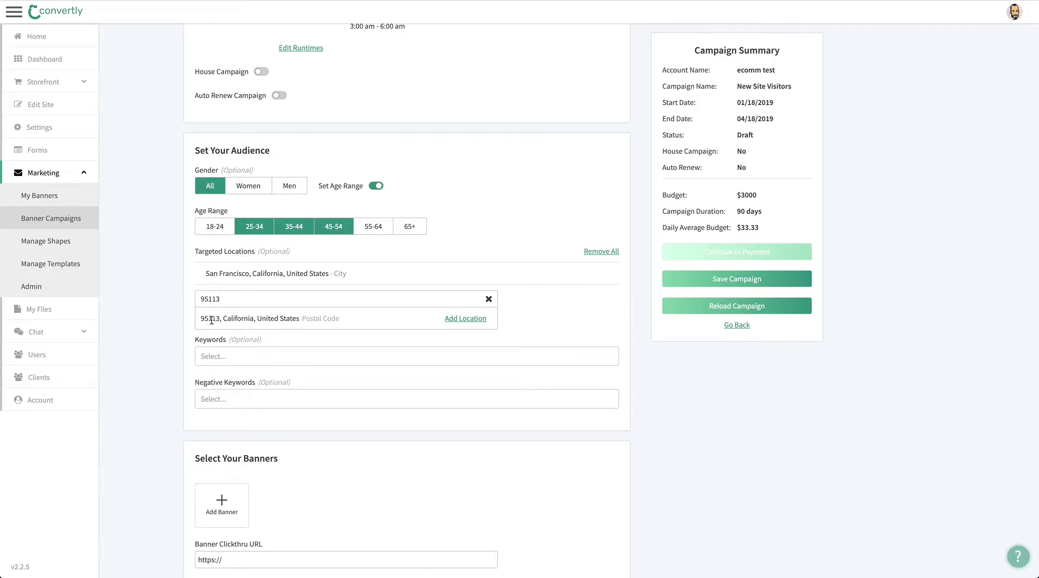
{"action": "left_click", "coordinate": [464, 320]}
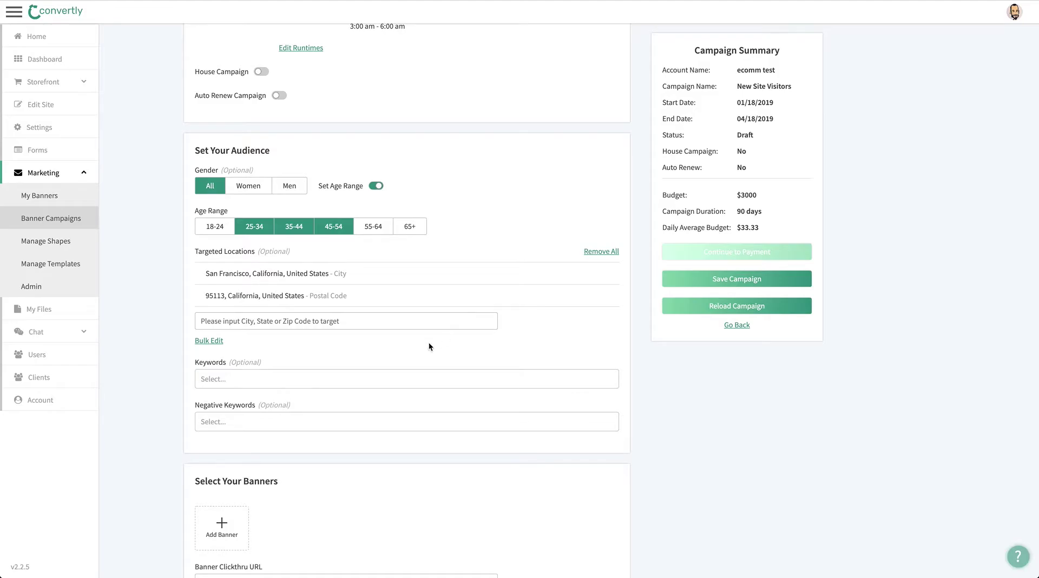
Look over the keyword fields and the banner selection section of the campaign form
{"action": "left_click", "coordinate": [368, 376]}
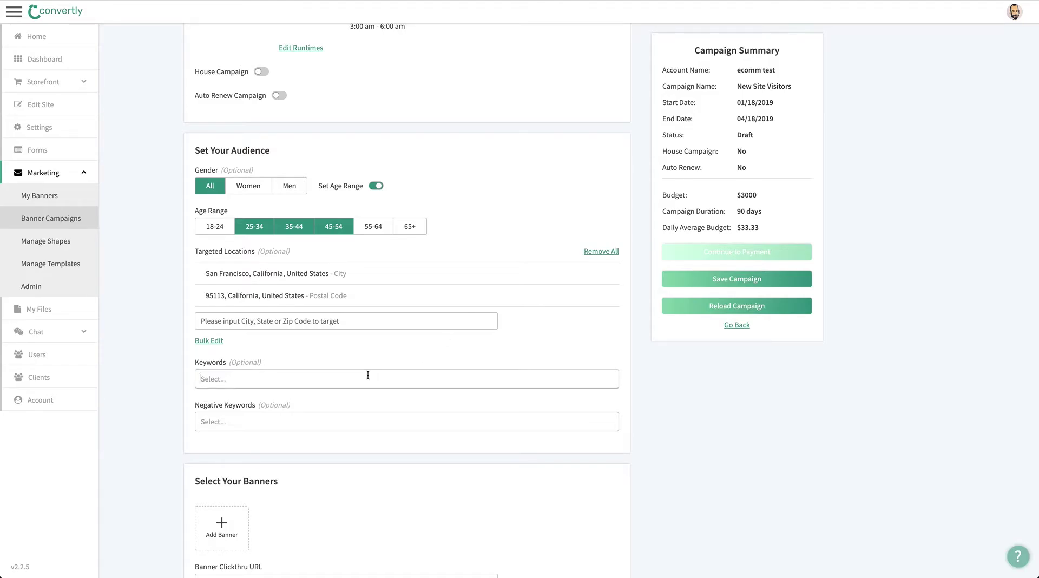
{"action": "scroll", "coordinate": [352, 415], "scroll_direction": "down", "scroll_amount": 2}
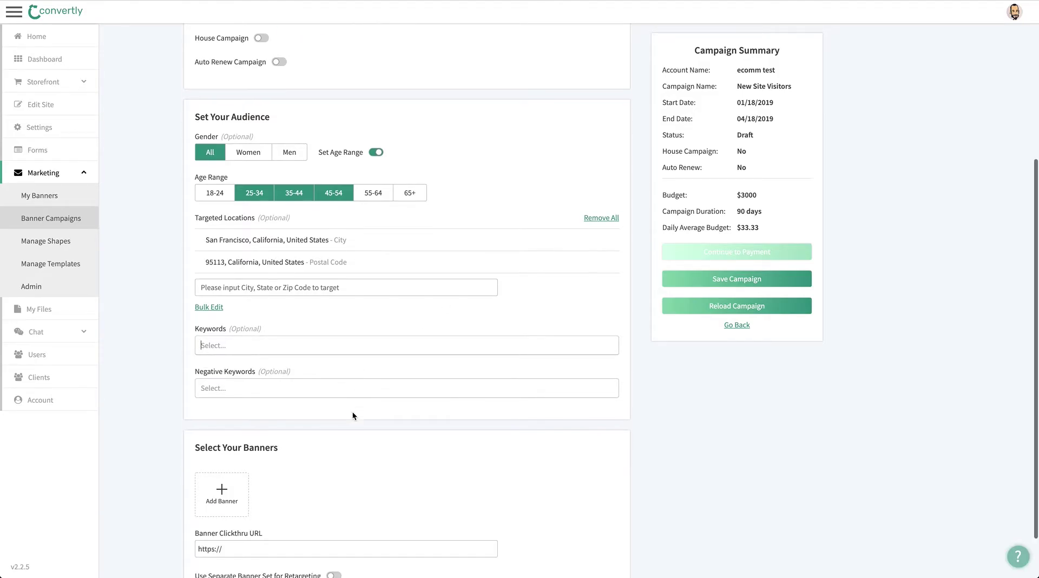
{"action": "left_click", "coordinate": [221, 432]}
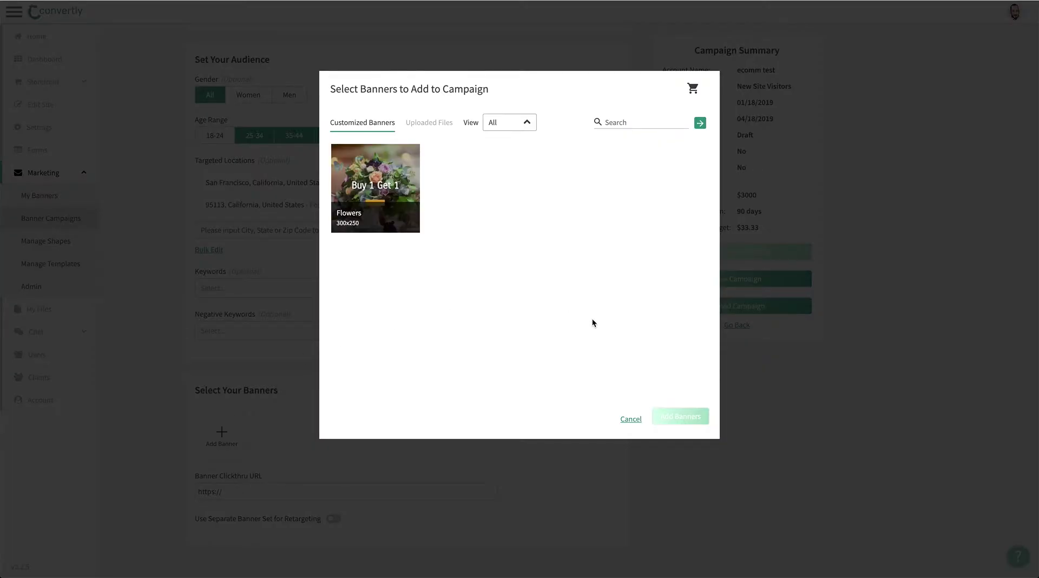
{"action": "left_click", "coordinate": [380, 186]}
{"action": "left_click", "coordinate": [676, 422]}
{"action": "scroll", "coordinate": [407, 381], "scroll_direction": "down", "scroll_amount": 2}
{"action": "left_click", "coordinate": [348, 494]}
{"action": "type", "text": "ww"}
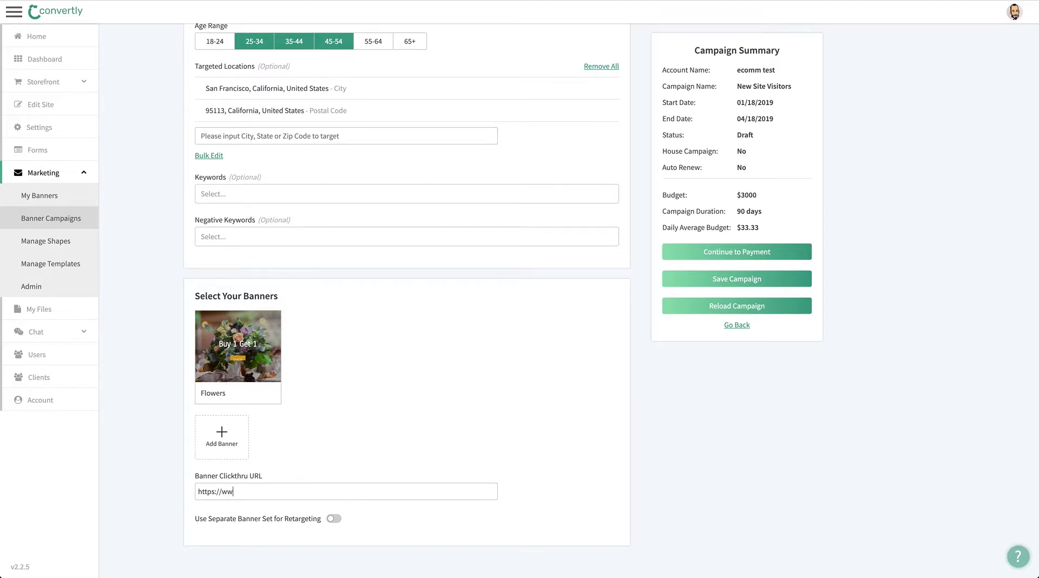
{"action": "type", "text": "w.flowers.com"}
Try the separate banner set for retargeting without adding any banners, and switch the option back off
{"action": "left_click", "coordinate": [334, 519]}
{"action": "scroll", "coordinate": [260, 496], "scroll_direction": "down", "scroll_amount": 2}
{"action": "left_click", "coordinate": [241, 496]}
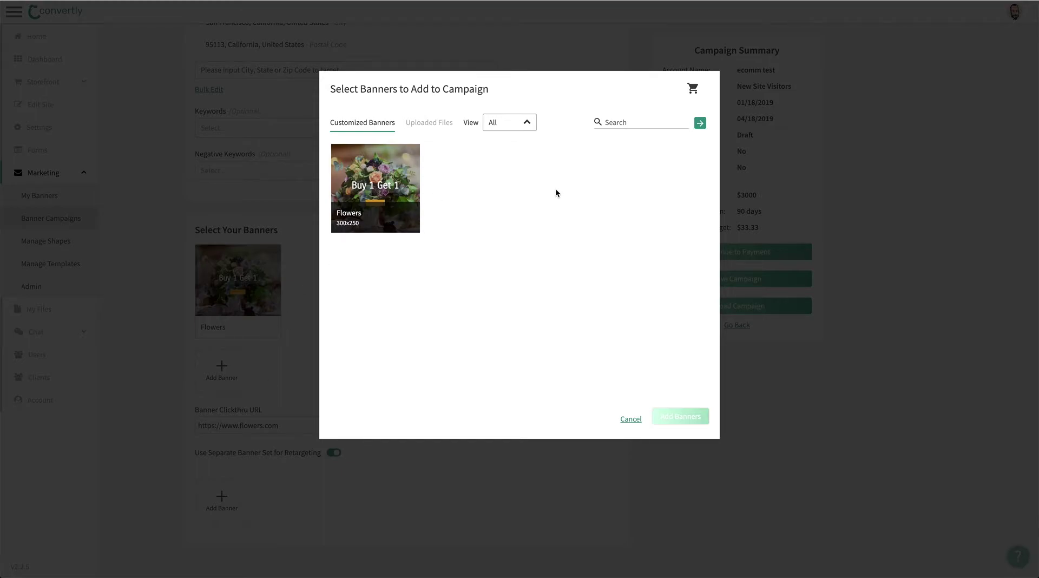
{"action": "left_click", "coordinate": [627, 425]}
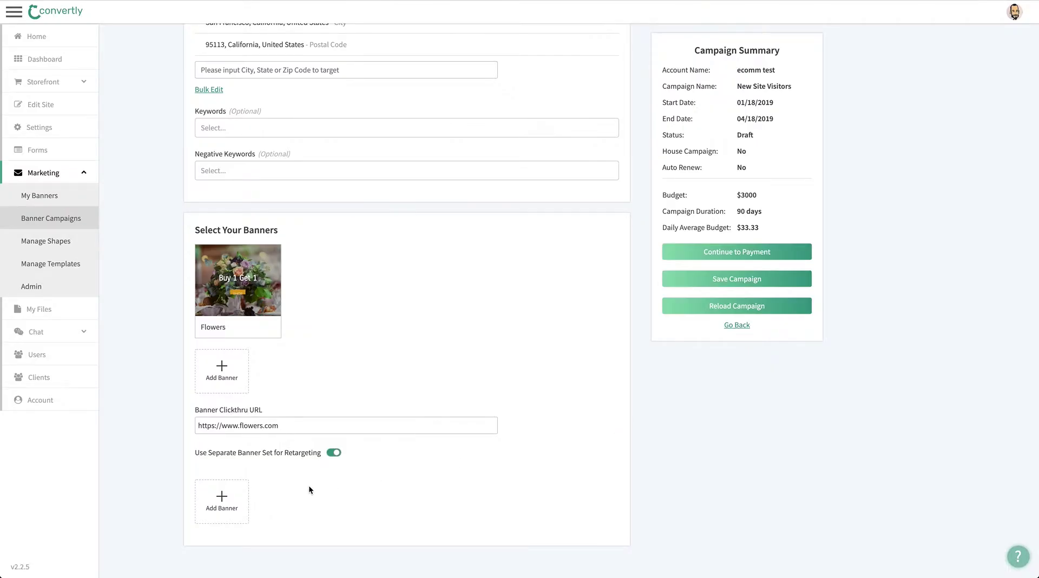
{"action": "left_click", "coordinate": [332, 454]}
{"action": "mouse_move", "coordinate": [244, 368]}
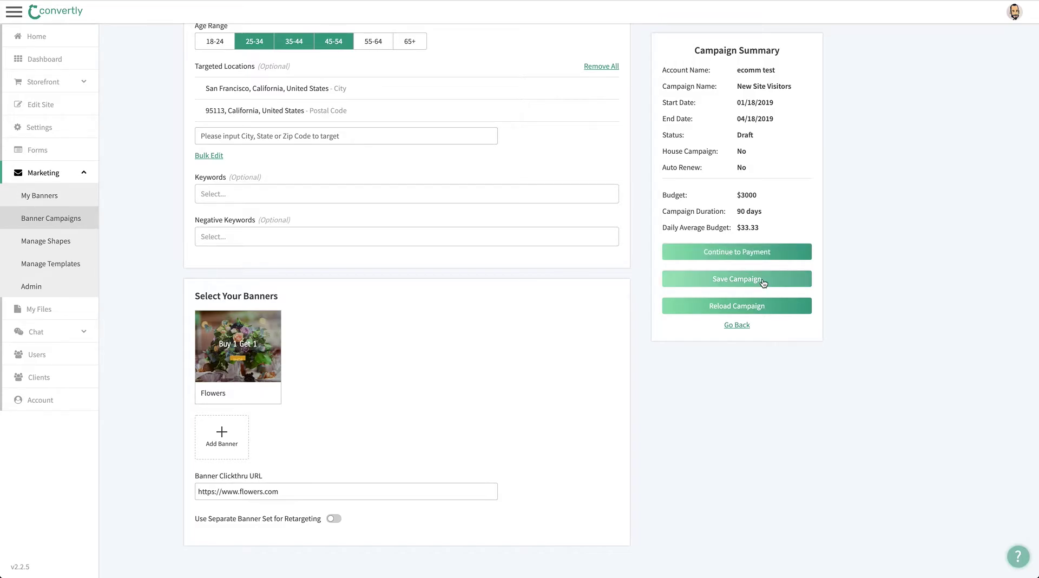
Save the campaign and mark it as a house campaign
{"action": "left_click", "coordinate": [764, 281]}
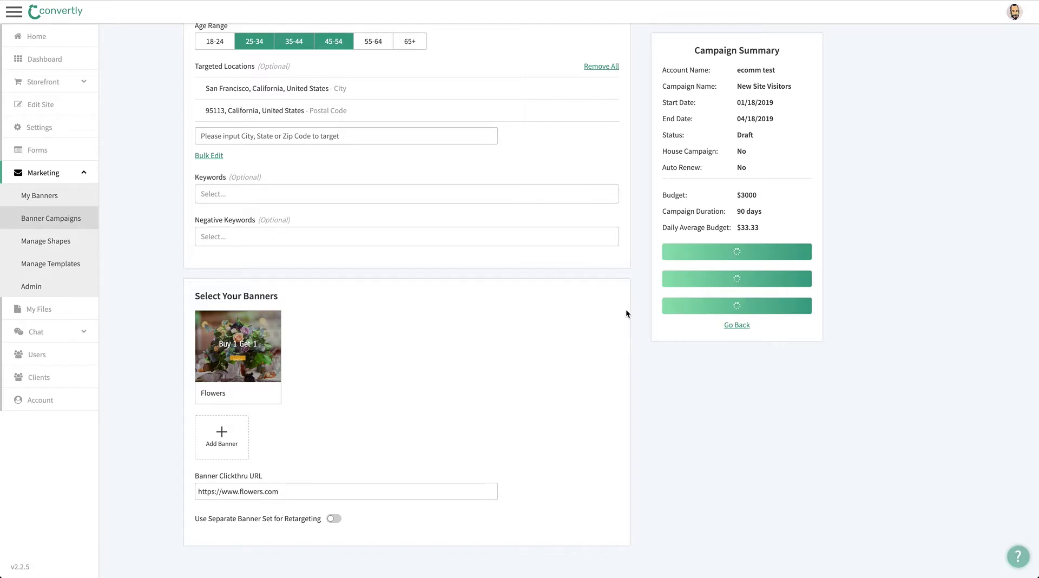
{"action": "scroll", "coordinate": [626, 313], "scroll_direction": "up", "scroll_amount": 3}
{"action": "scroll", "coordinate": [356, 223], "scroll_direction": "up", "scroll_amount": 4}
{"action": "left_click", "coordinate": [260, 278]}
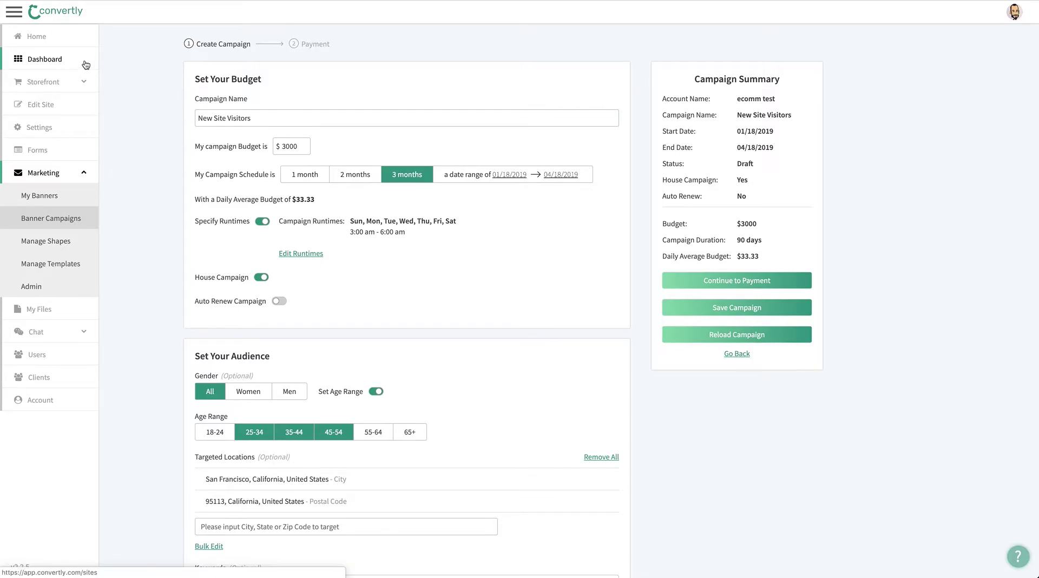
Search the sites for "delph", select the Delphi Academy site and open its site settings
{"action": "left_click", "coordinate": [45, 42]}
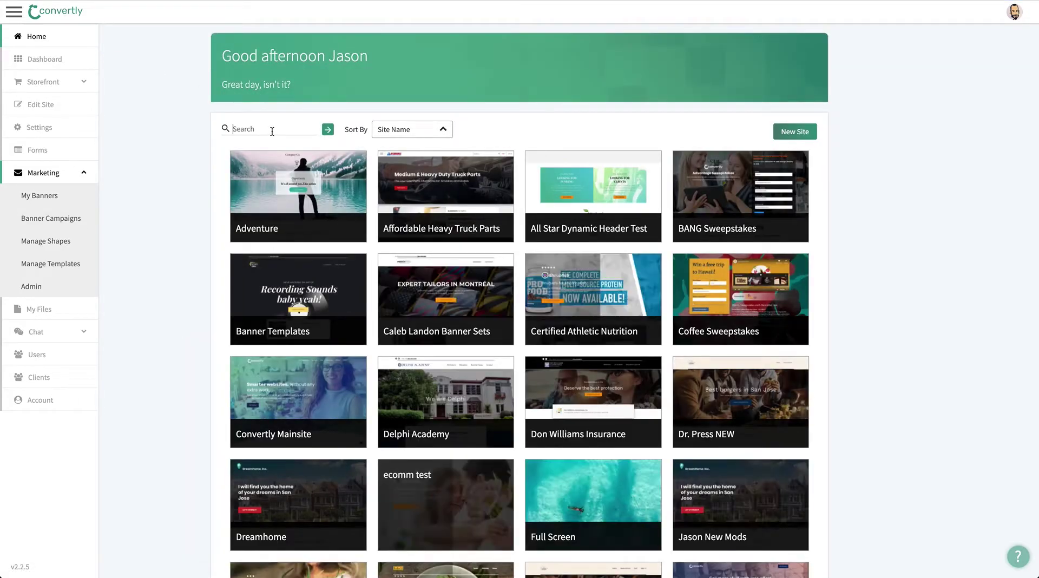
{"action": "type", "text": "delph"}
{"action": "left_click", "coordinate": [300, 208]}
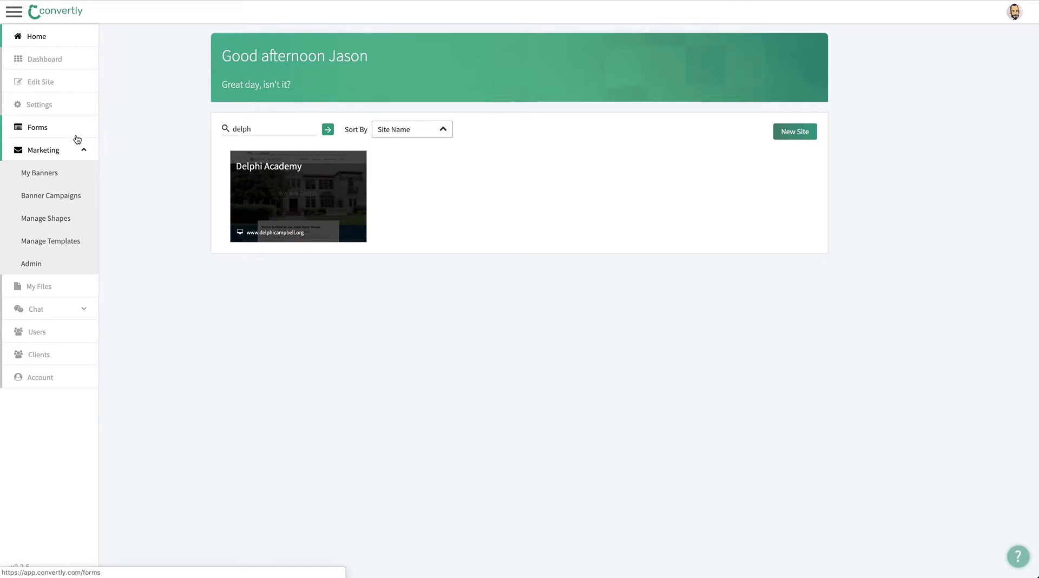
{"action": "left_click", "coordinate": [42, 106]}
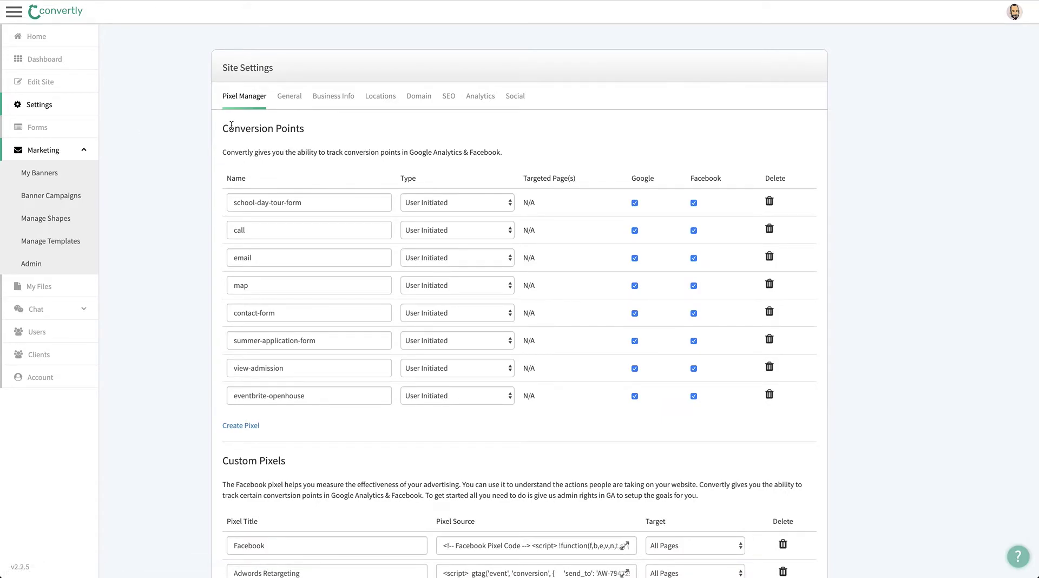
Examine the site's conversion points and custom pixels, along with its analytics and general settings
{"action": "scroll", "coordinate": [258, 177], "scroll_direction": "down", "scroll_amount": 2}
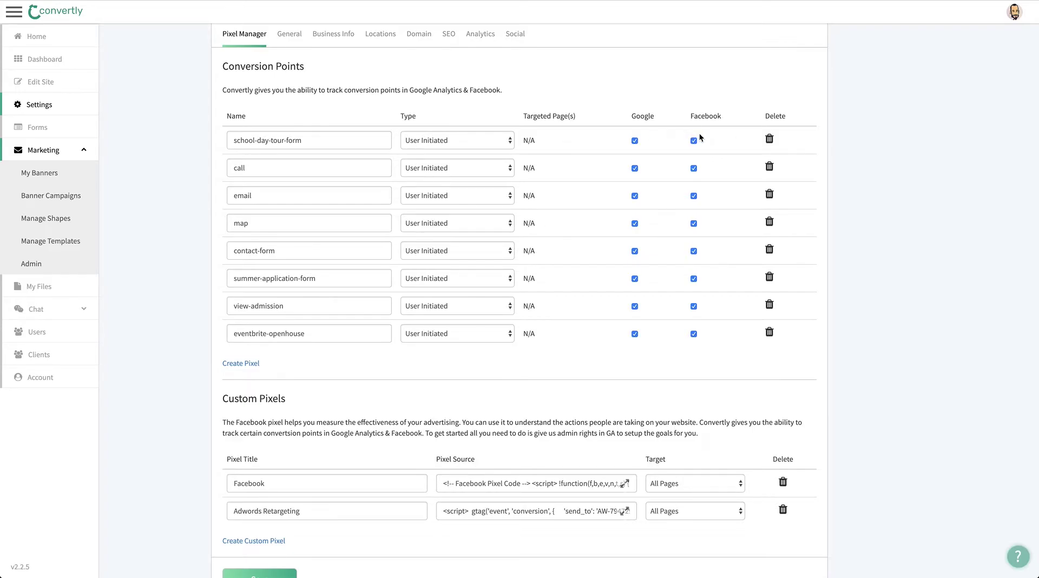
{"action": "left_click", "coordinate": [487, 39]}
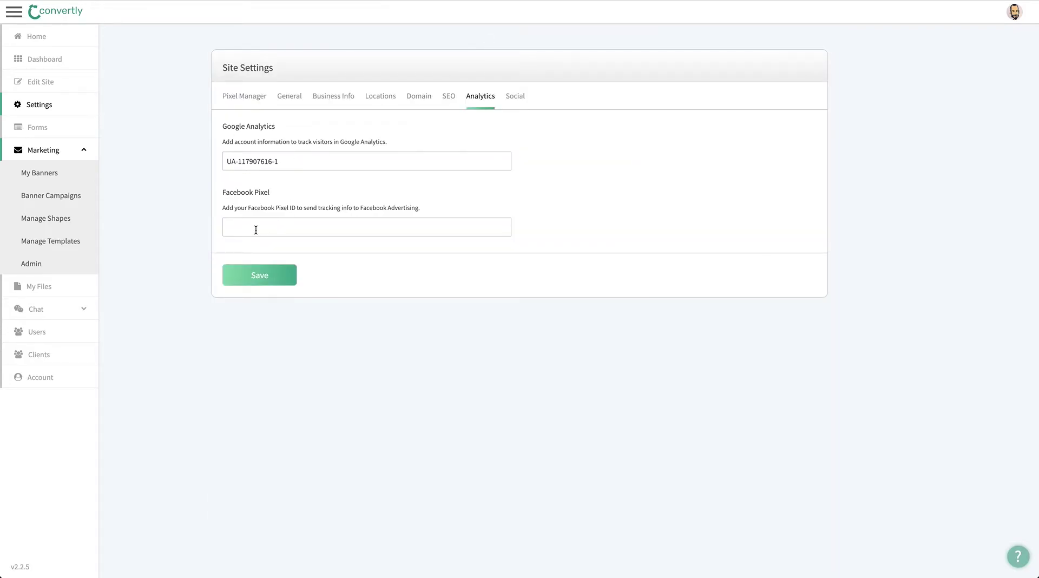
{"action": "left_click", "coordinate": [290, 98]}
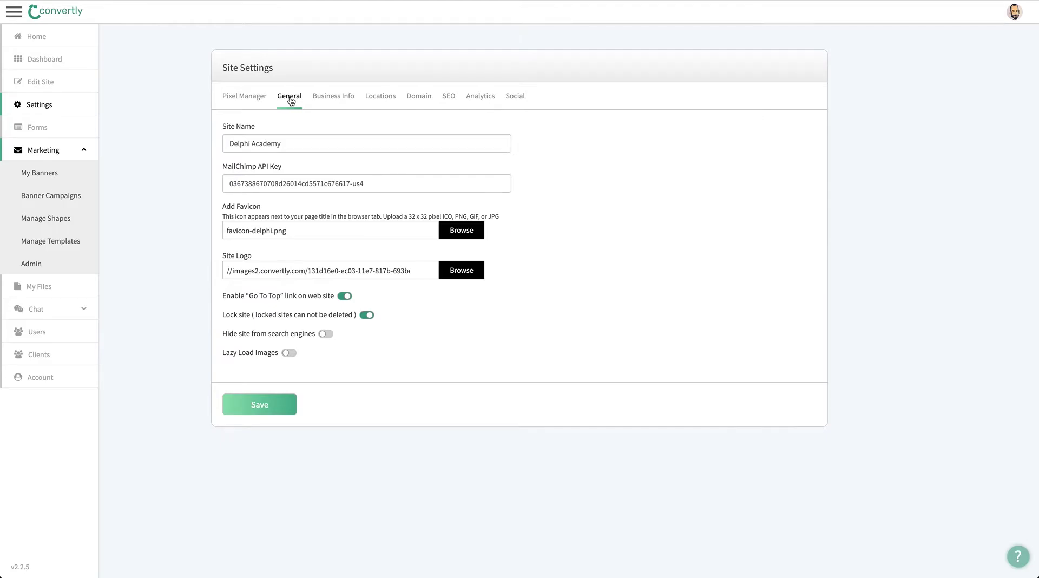
{"action": "left_click", "coordinate": [248, 101]}
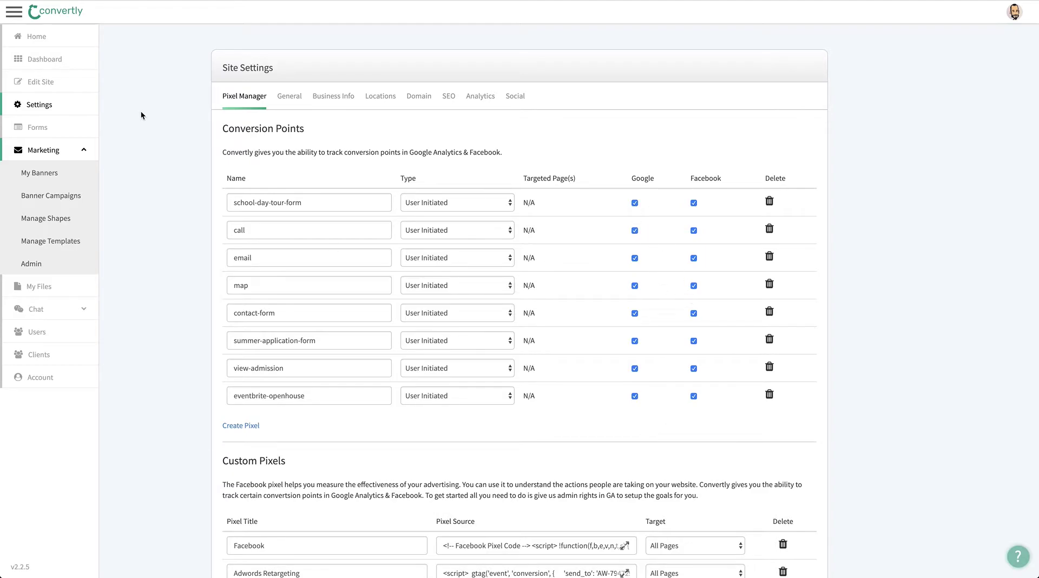
Open the Delphi Academy homepage for editing and select school-day-tour-form as the submit tracking event of the School-Day Tours form
{"action": "left_click", "coordinate": [46, 87]}
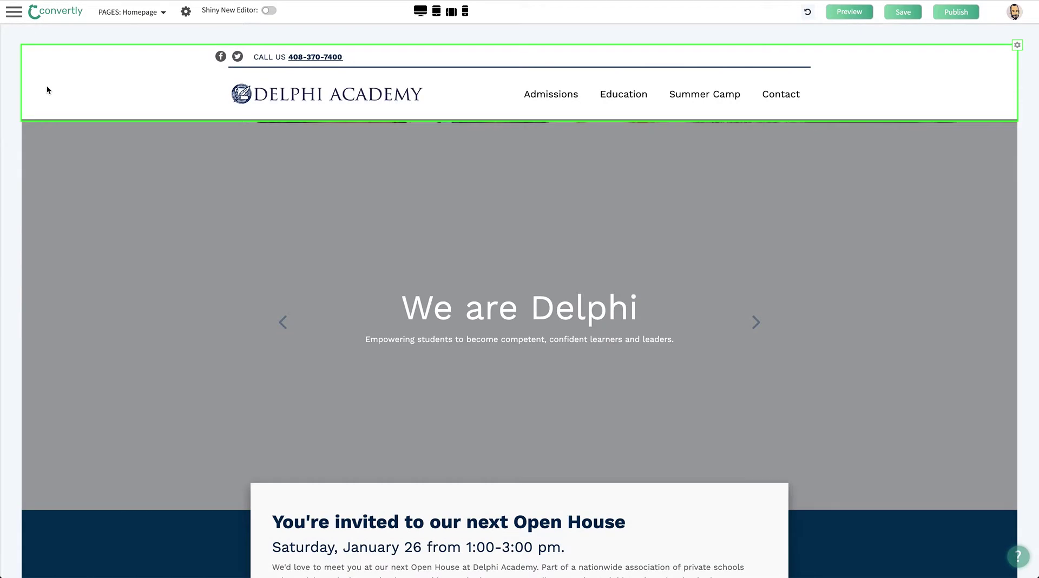
{"action": "scroll", "coordinate": [467, 247], "scroll_direction": "down", "scroll_amount": 10}
{"action": "scroll", "coordinate": [467, 248], "scroll_direction": "down", "scroll_amount": 20}
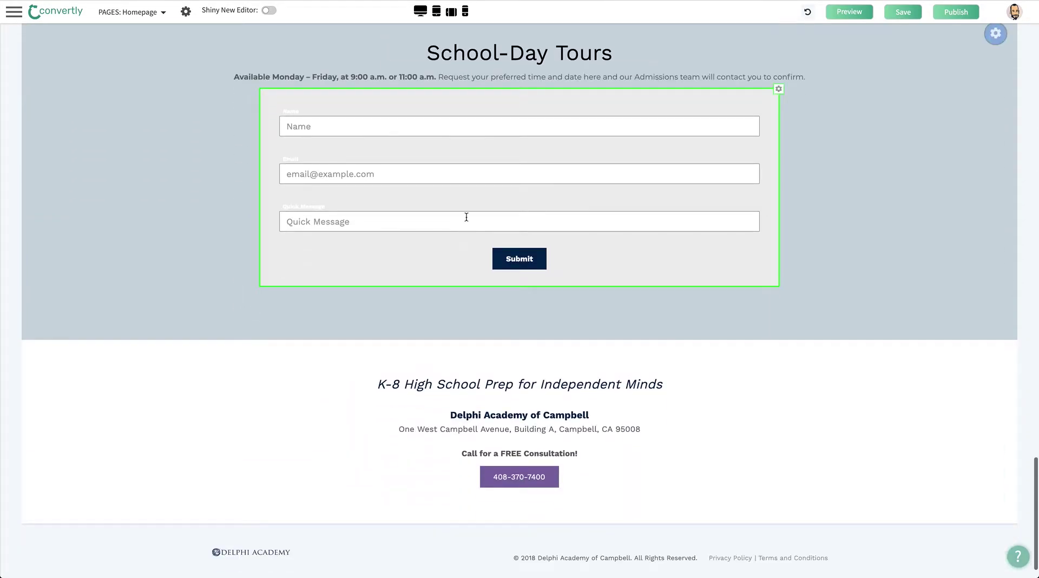
{"action": "left_click", "coordinate": [624, 100]}
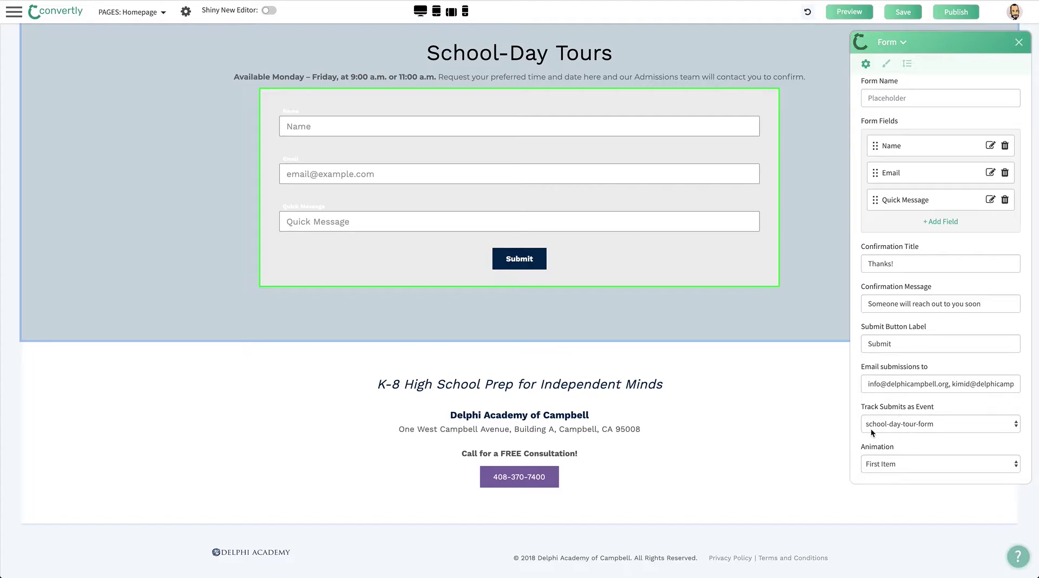
{"action": "left_click", "coordinate": [924, 428]}
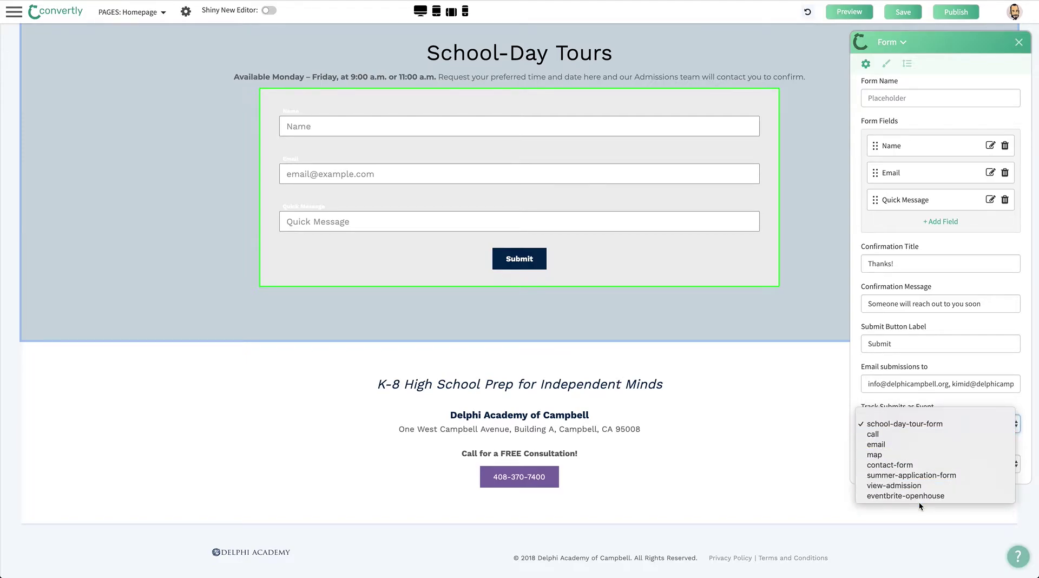
{"action": "left_click", "coordinate": [911, 427]}
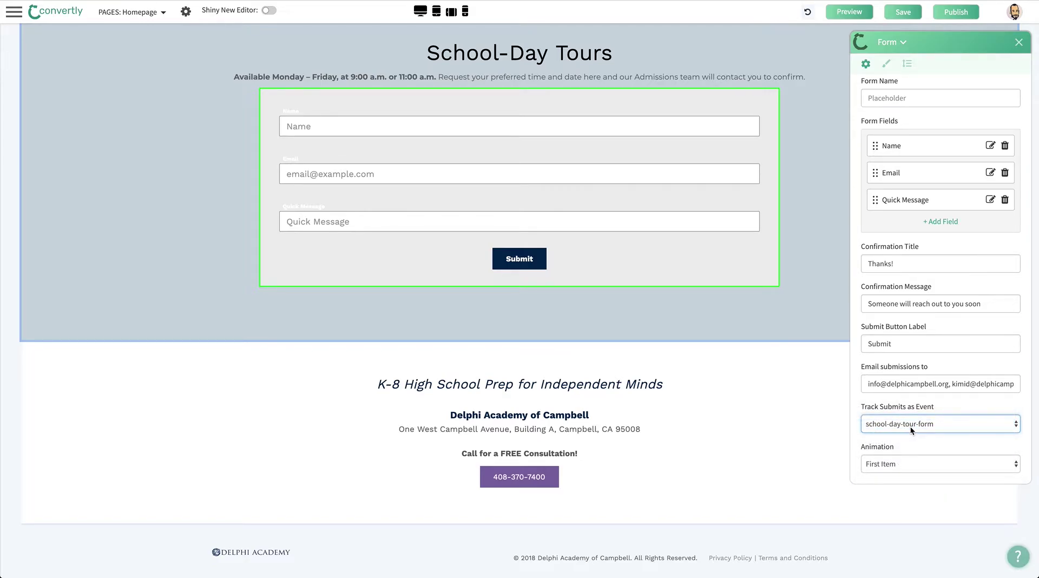